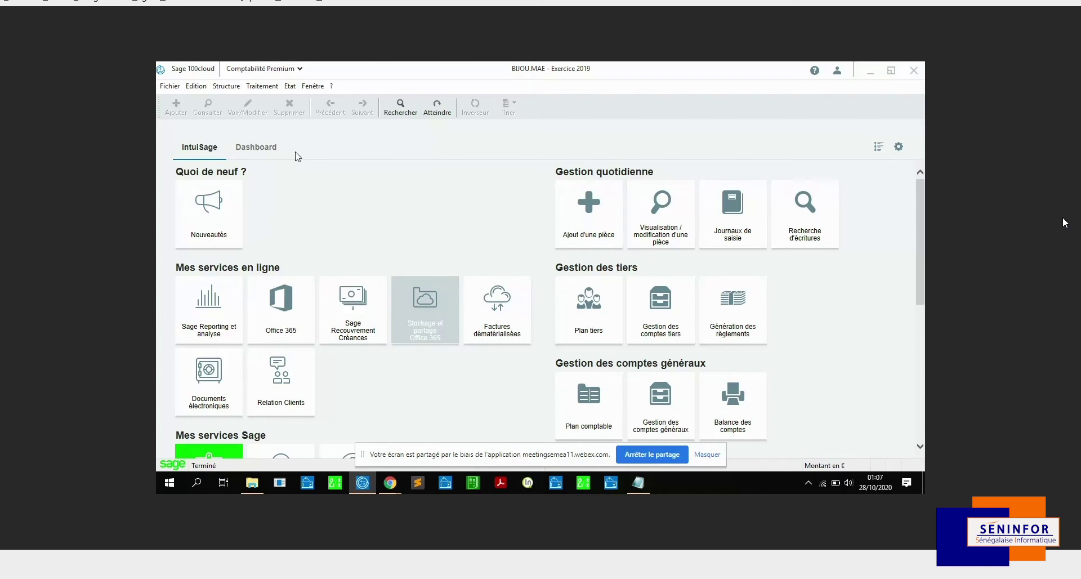
- Create a new batch entry file named LOT N°3 in the iComptabilité folder
click(261, 87)
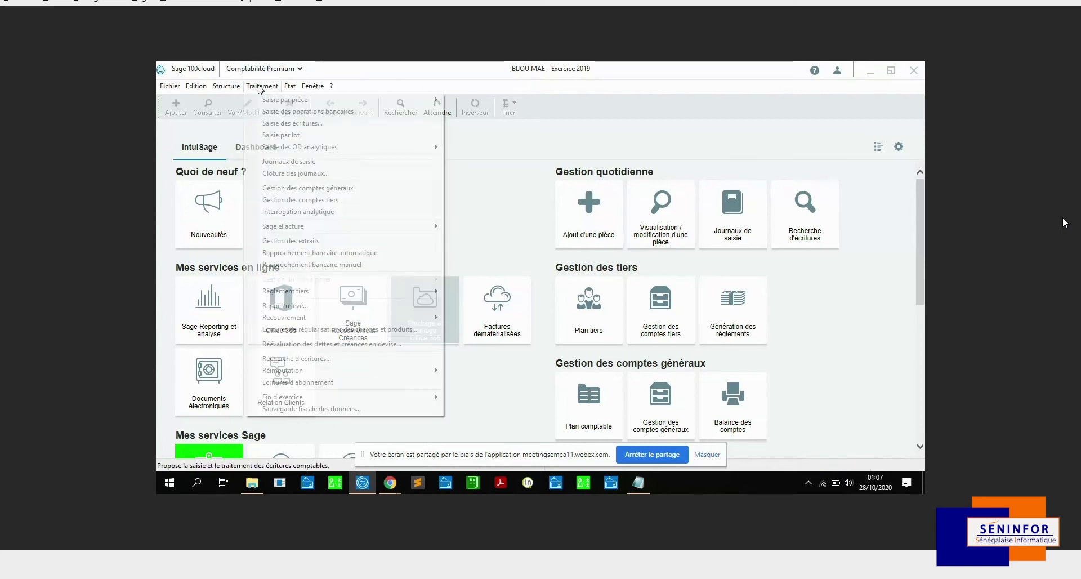
click(281, 136)
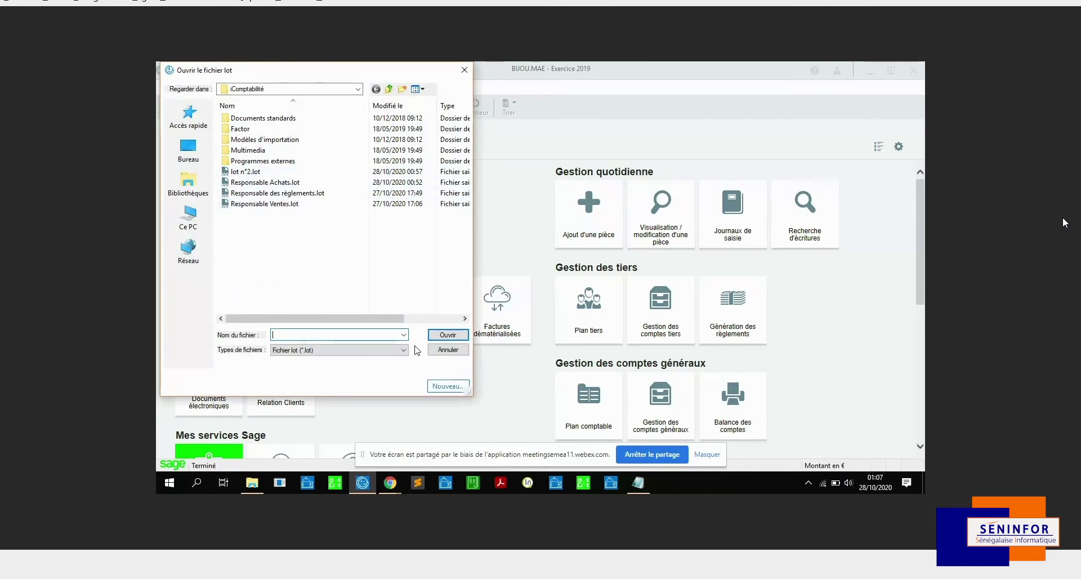
click(458, 387)
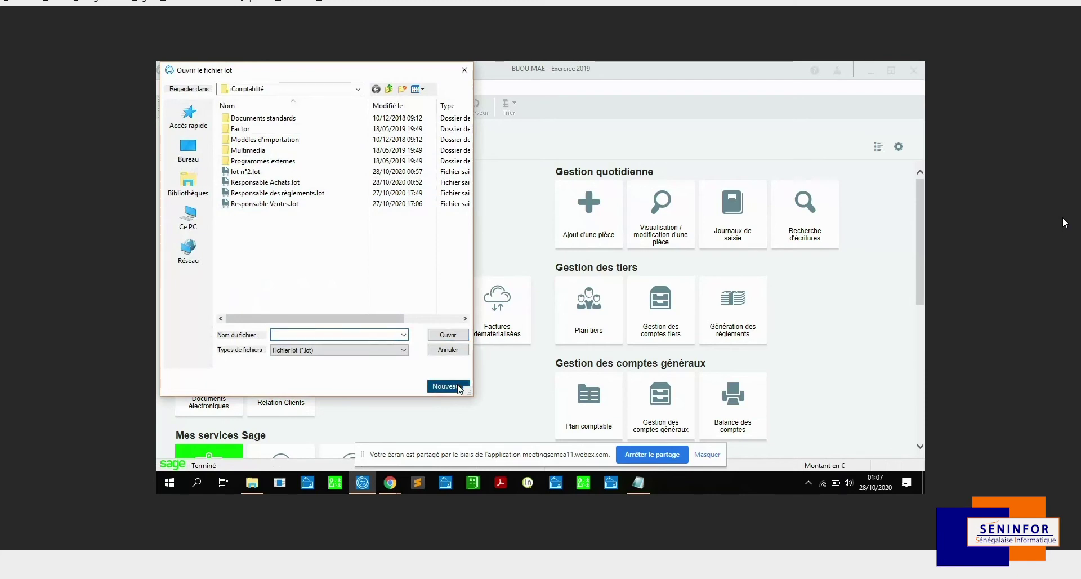
text(LOT)
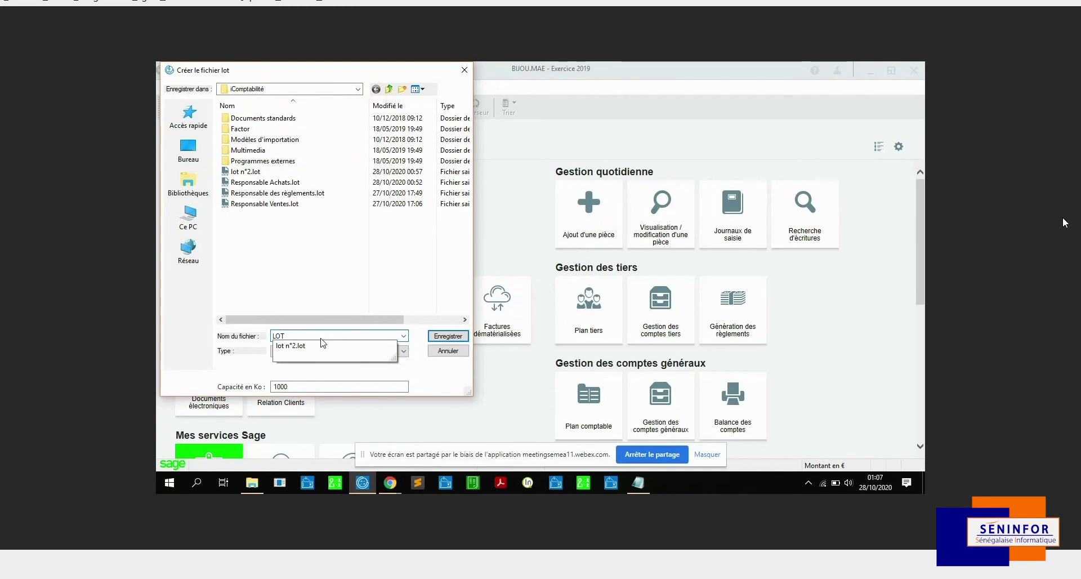
text( N°3)
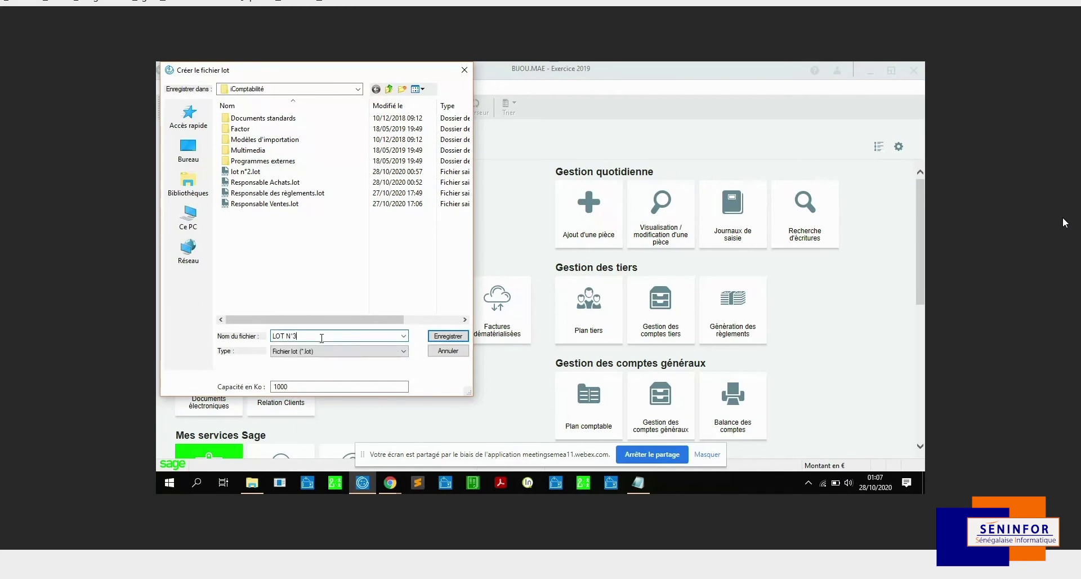
key(Return)
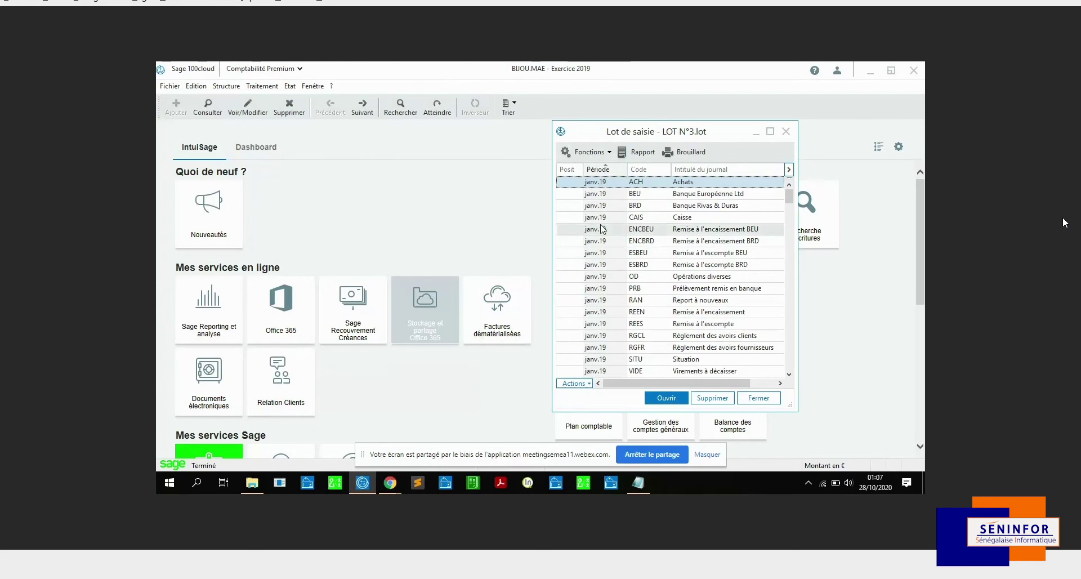
- Move the LOT N°3 batch window aside and open the list of accounting entry journals beside it
mouse_move(789, 197)
mouse_down()
mouse_move(789, 285)
mouse_move(788, 191)
mouse_up()
drag(668, 135, 704, 129)
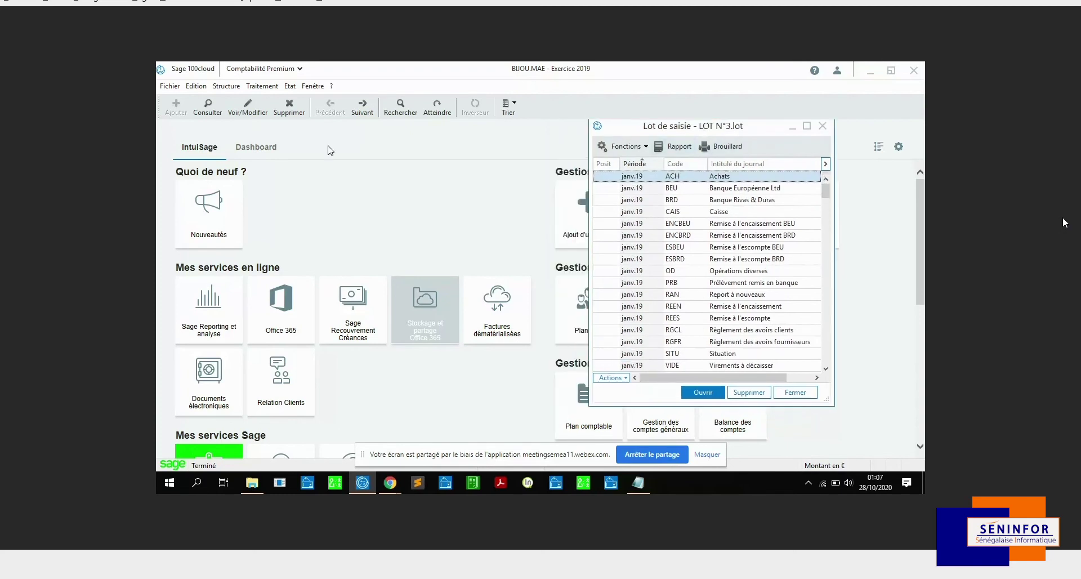
click(260, 86)
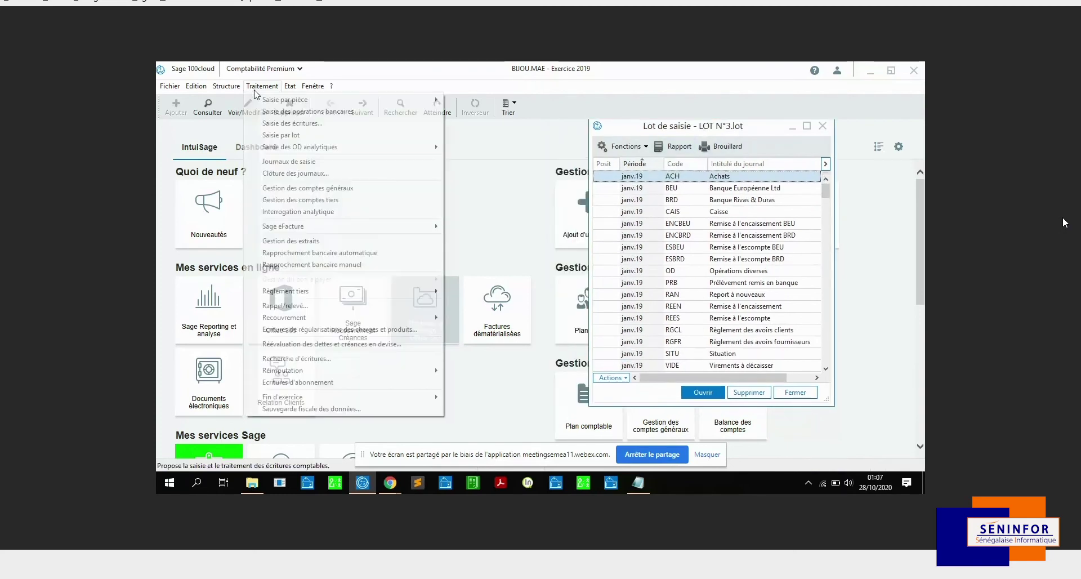
click(290, 161)
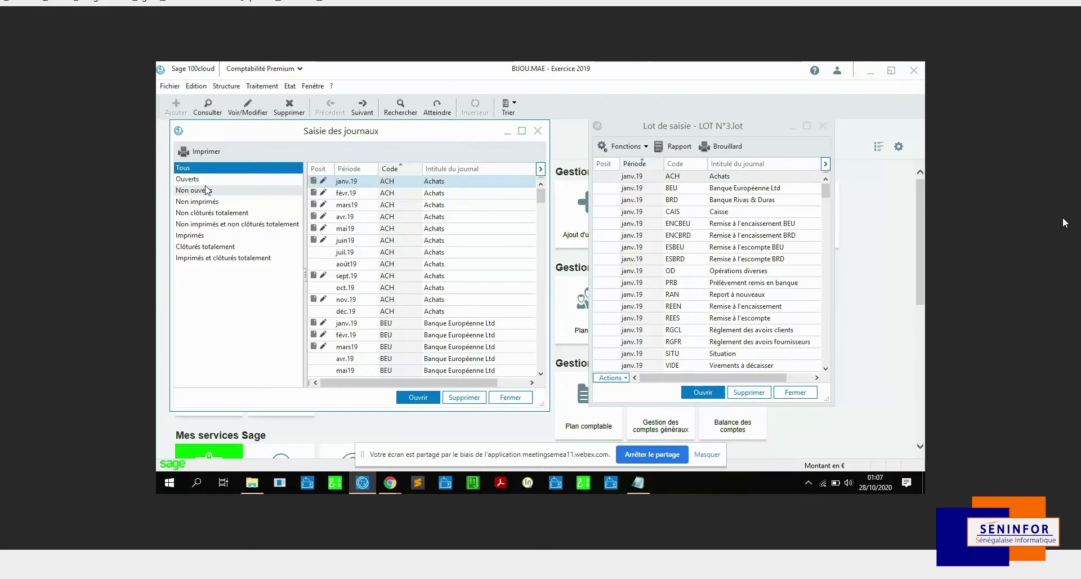
- Filter the accounting journals to the open ones and compare them with the journals listed in the LOT N°3 batch
click(191, 179)
scroll(541, 284, down, 3)
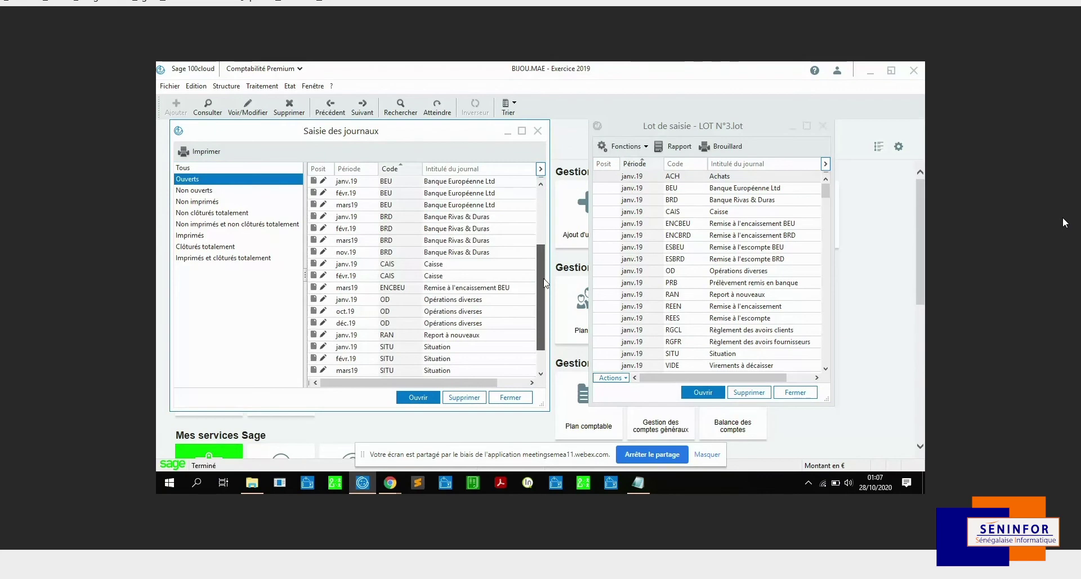
drag(543, 283, 544, 225)
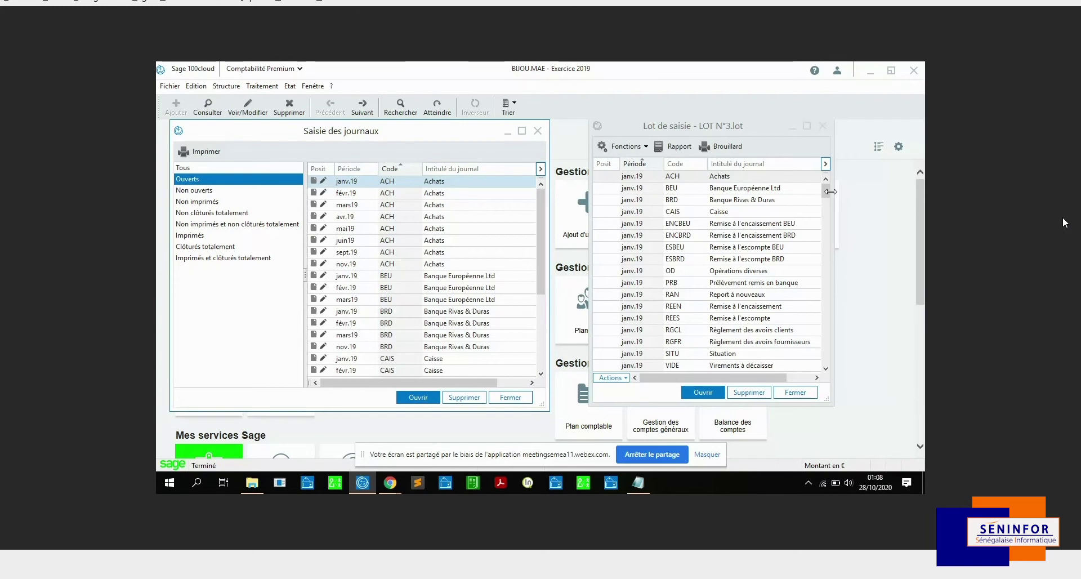
click(830, 191)
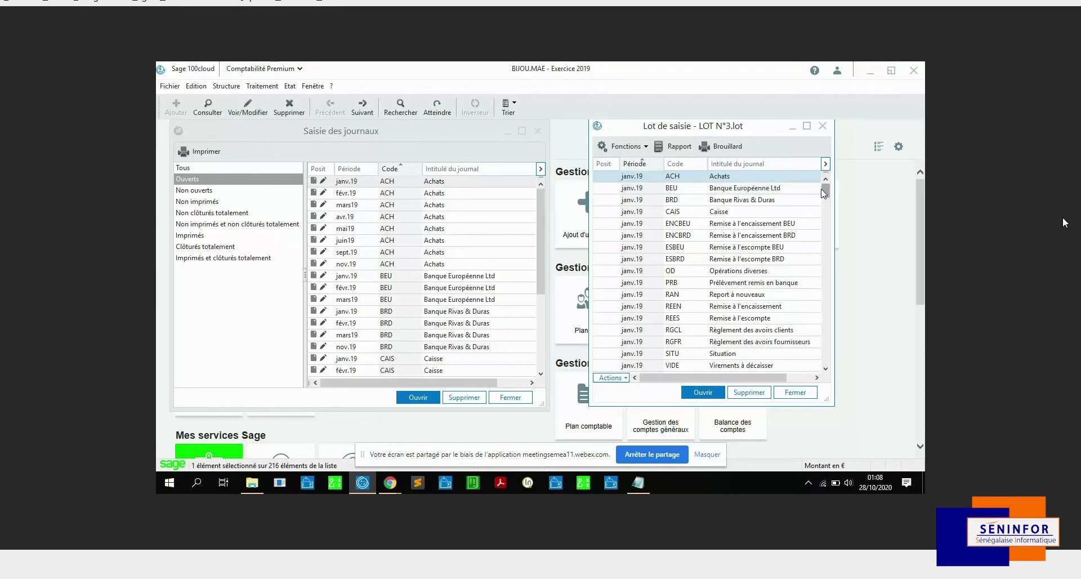
mouse_move(825, 192)
mouse_down()
mouse_move(820, 224)
mouse_move(825, 211)
mouse_up()
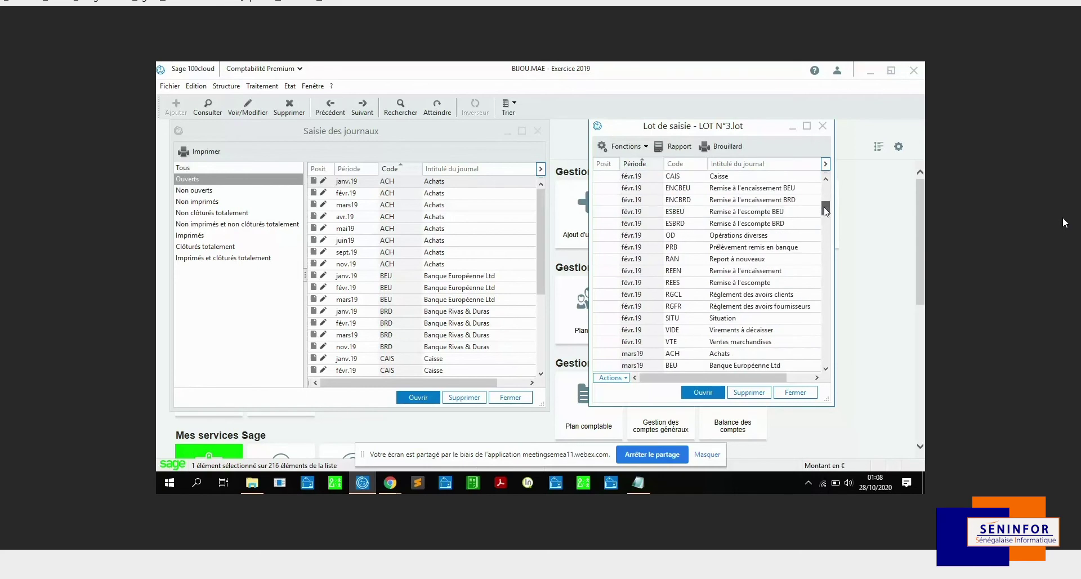
drag(826, 211, 825, 193)
drag(542, 277, 541, 364)
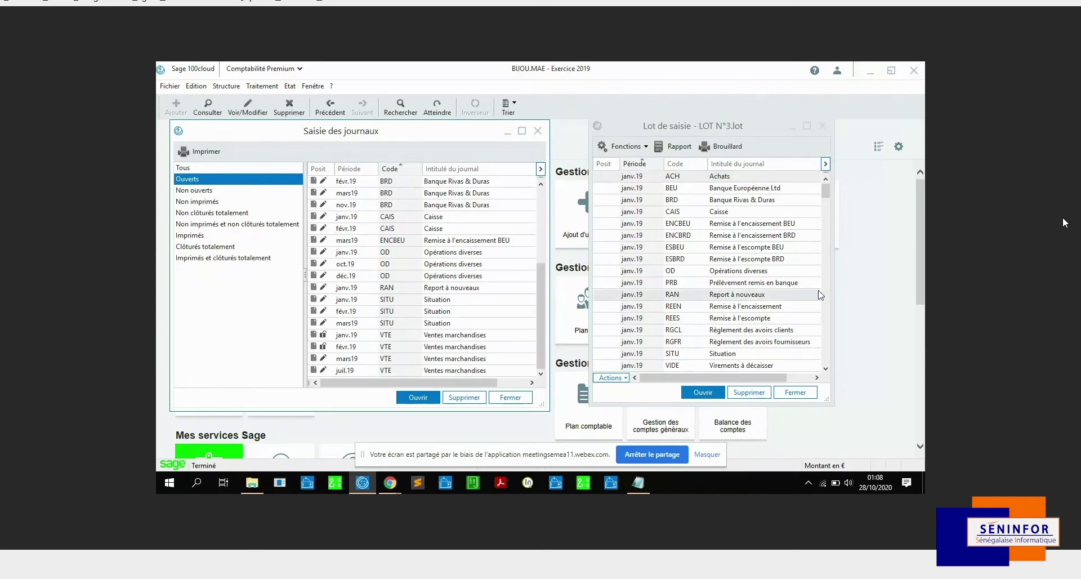
- Open the September 2019 Ventes marchandises (VTE) journal of the LOT N°3 batch for entry
click(826, 193)
drag(826, 193, 838, 312)
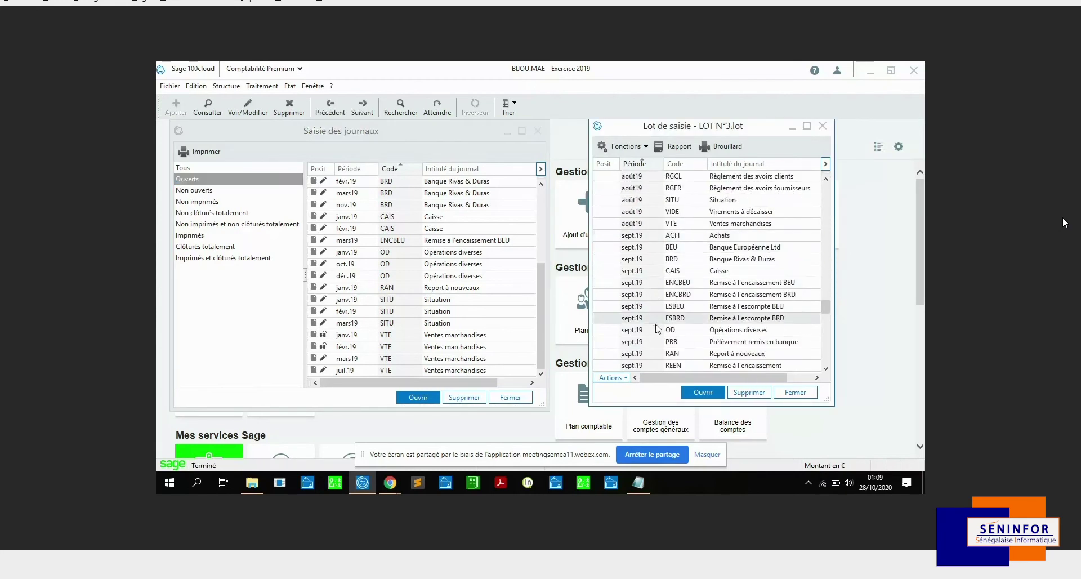
click(693, 281)
key(Down)
key(Down)
key(Down)
key(Down)
key(Down)
key(Down)
key(Down)
key(Down)
key(Down)
key(Down)
key(Down)
key(Down)
key(Down)
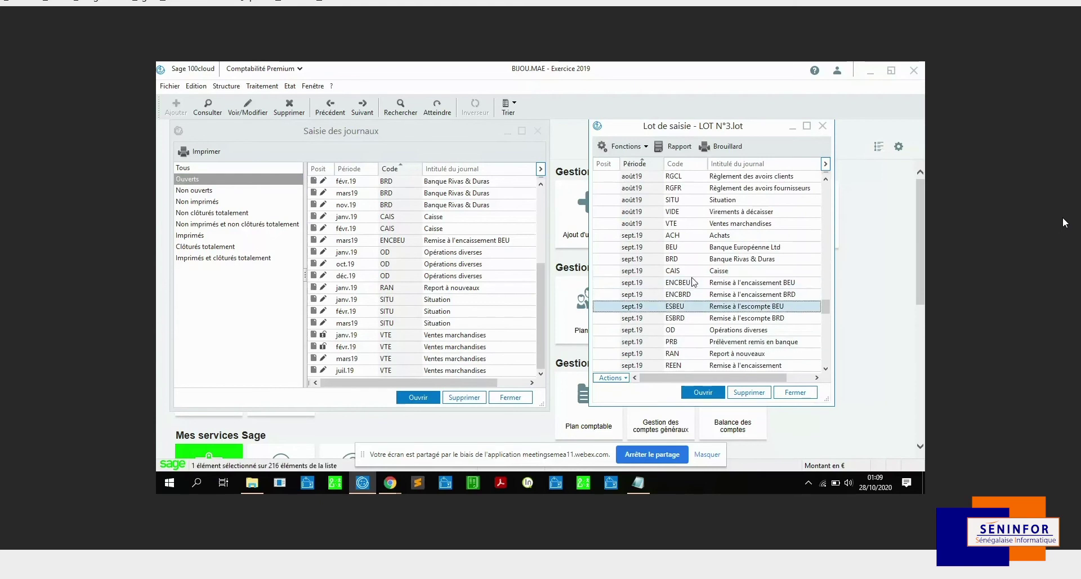
key(Down)
key(Down)
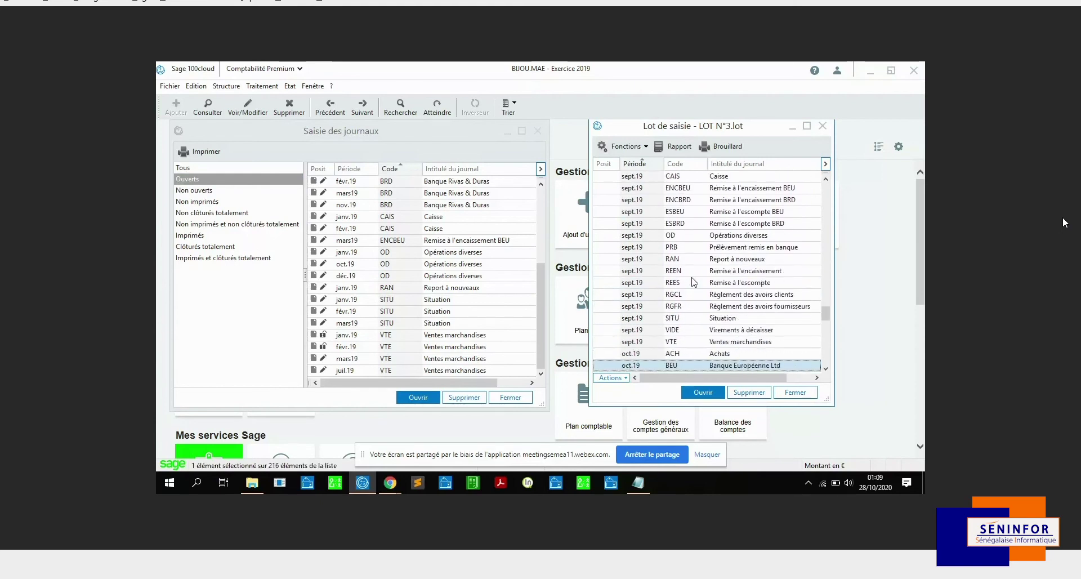
key(Up)
key(Up)
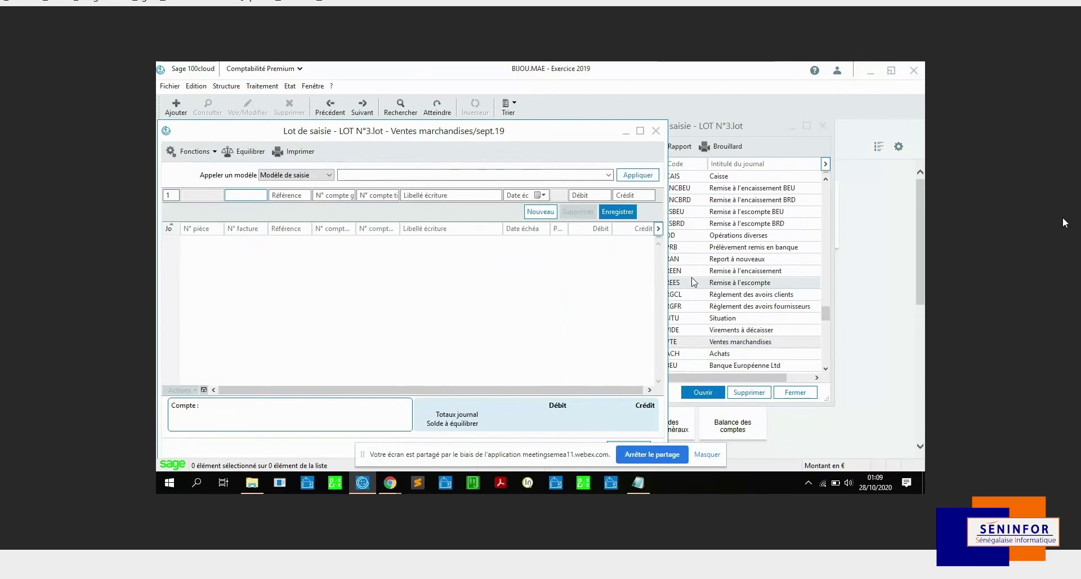
- Start the entry line for day 1 with invoice number F00225, reference 225 and general account 411000
text(F00225)
key(Tab)
text(225)
key(Tab)
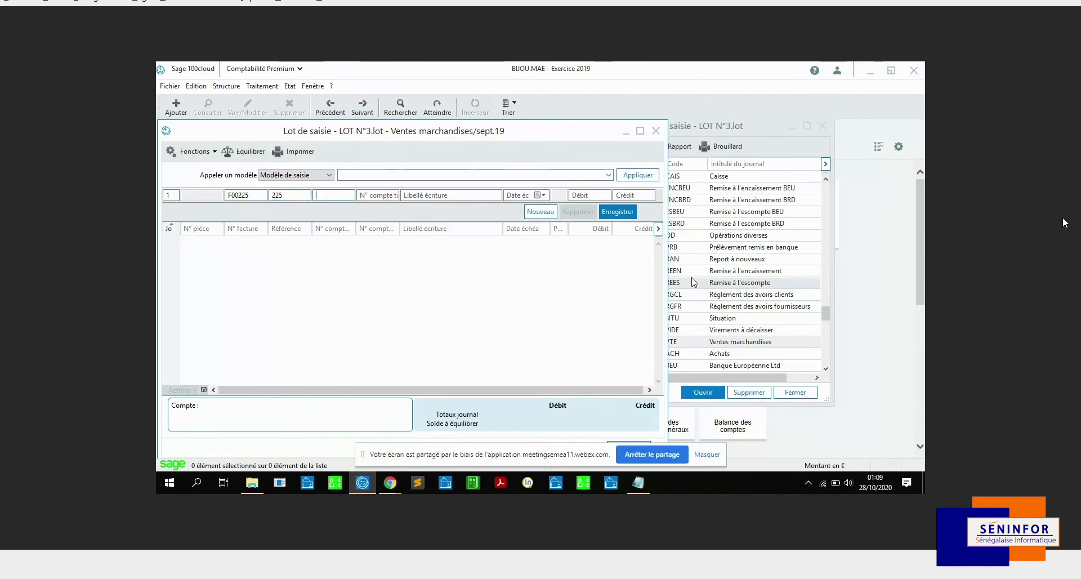
text(411000)
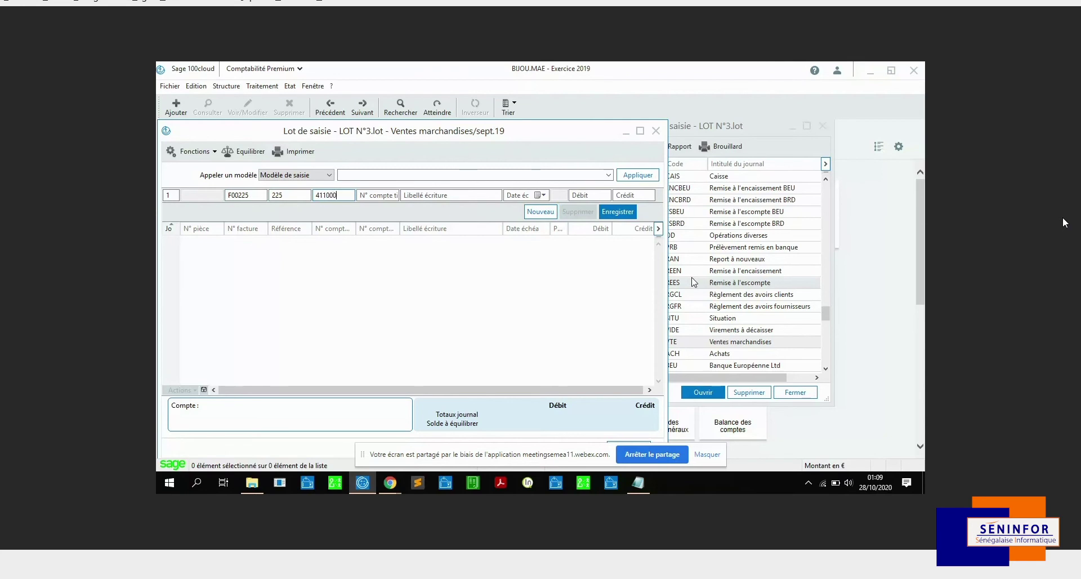
key(Tab)
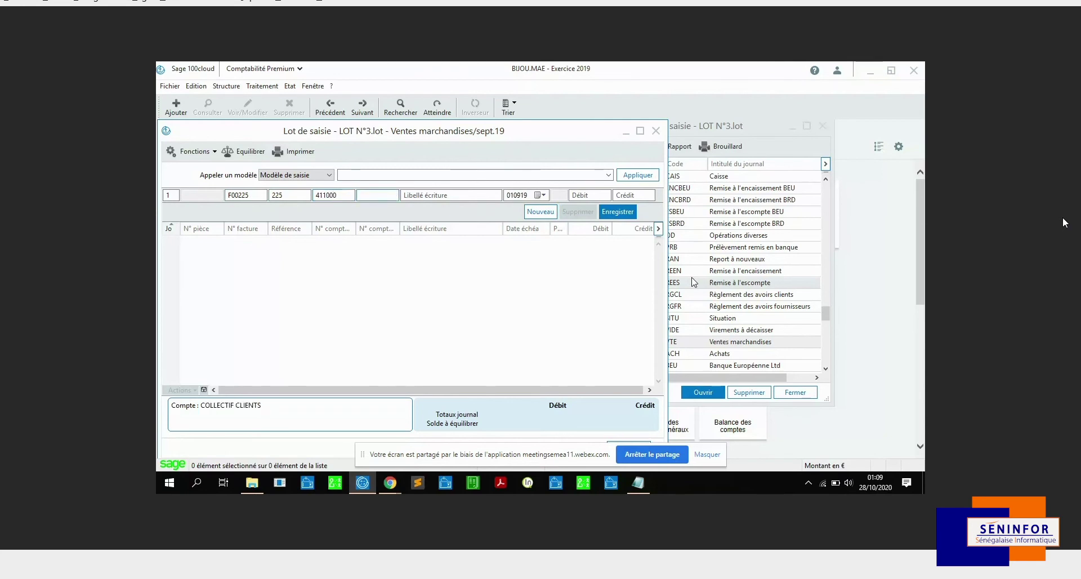
- Assign the customer OPALE as the third-party account of the entry line
text(BILLOT)
key(Tab)
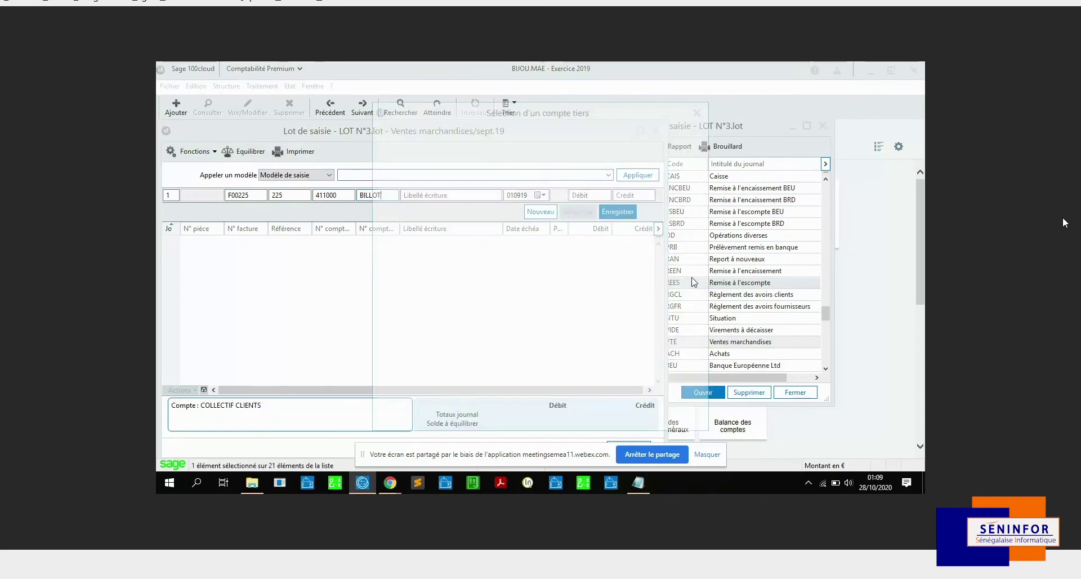
click(521, 185)
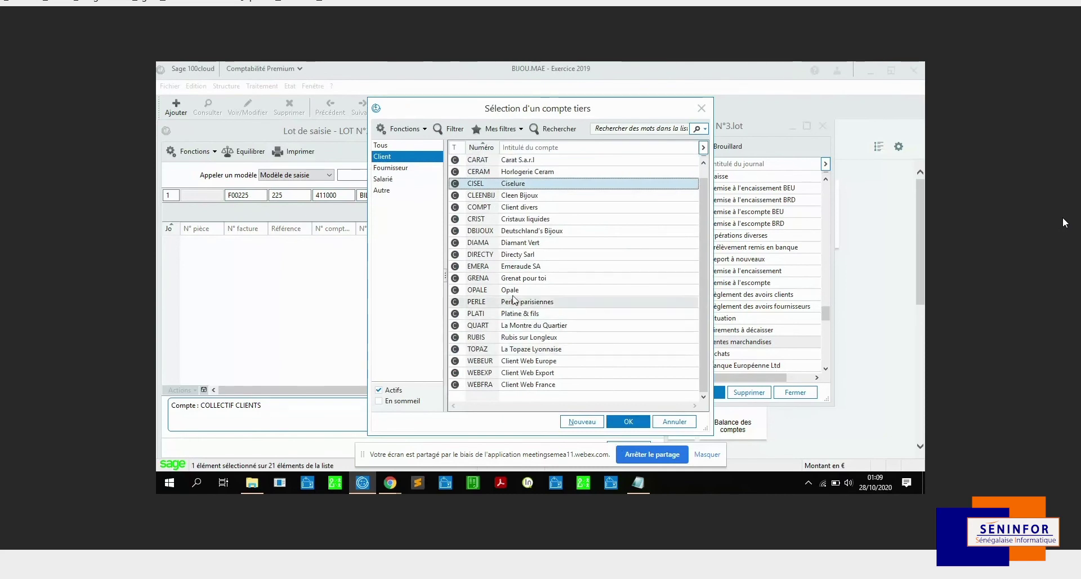
click(509, 291)
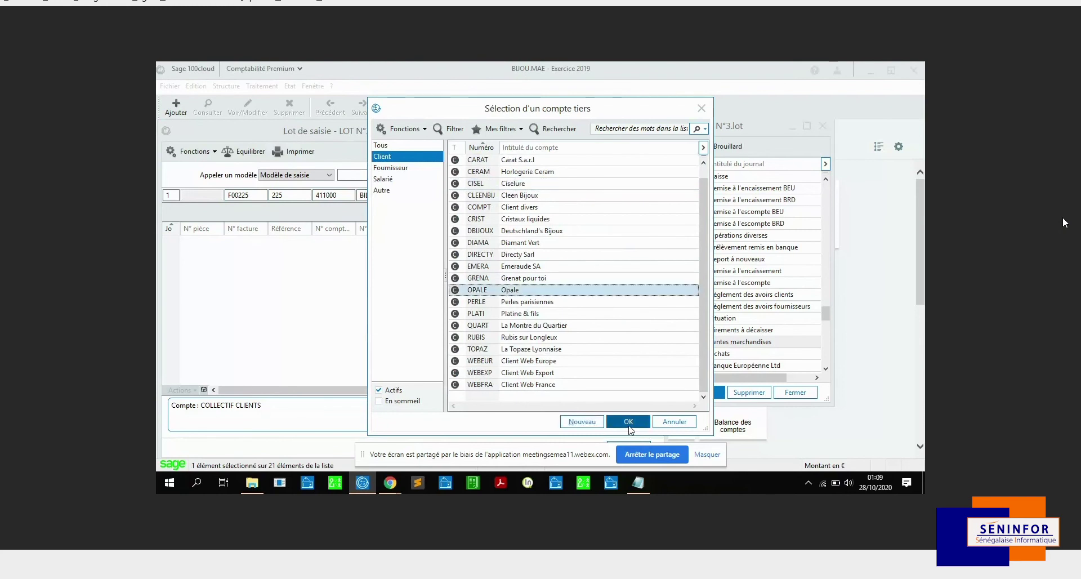
click(628, 422)
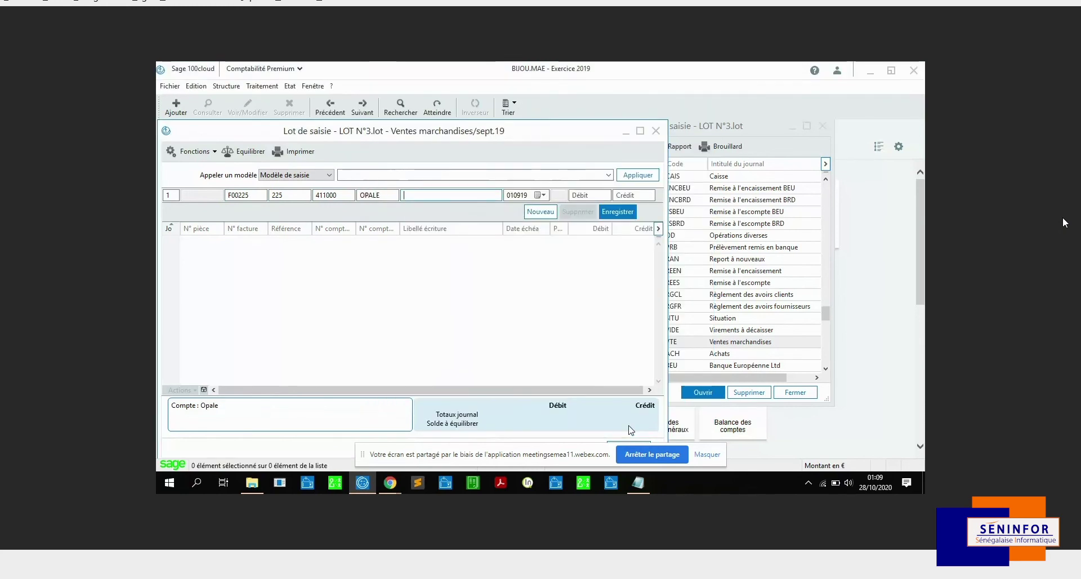
- Label the entry VENTES DE BIJOUX EN OR, enter a debit of 5000 and record the line
text(VENTES)
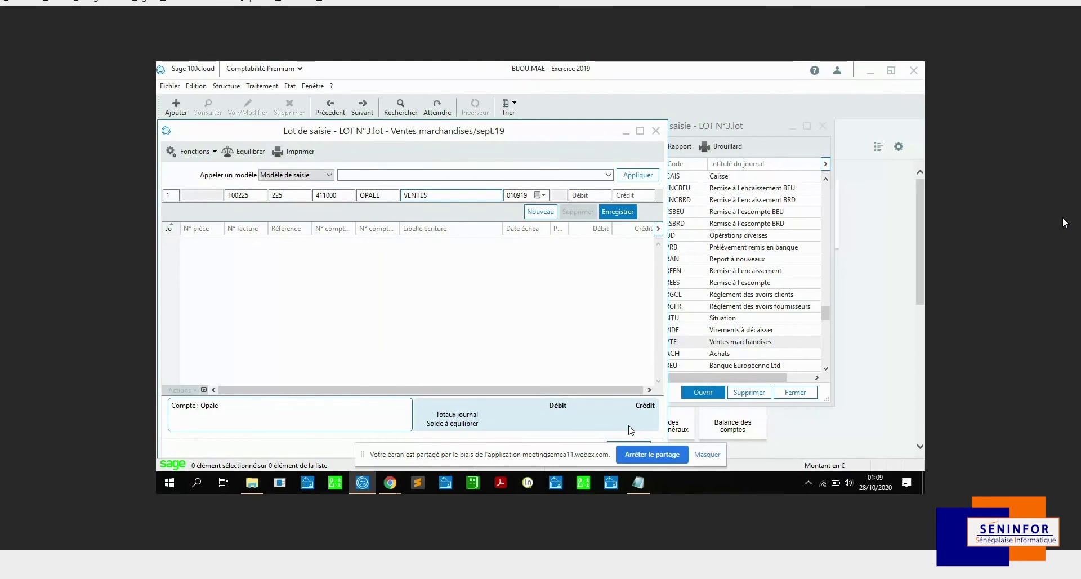
text( DE BIJOUX)
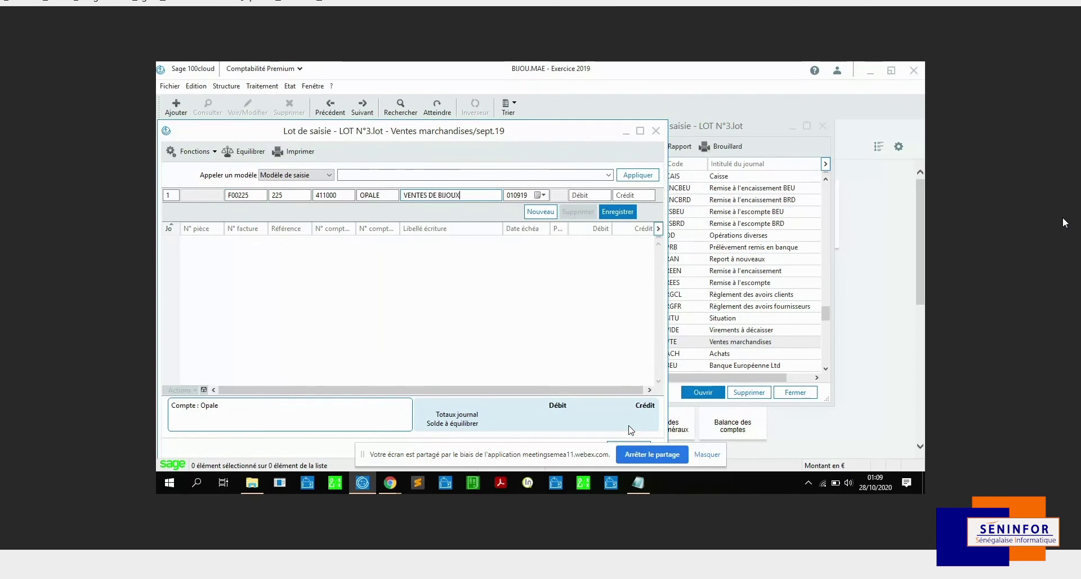
text( EN OR)
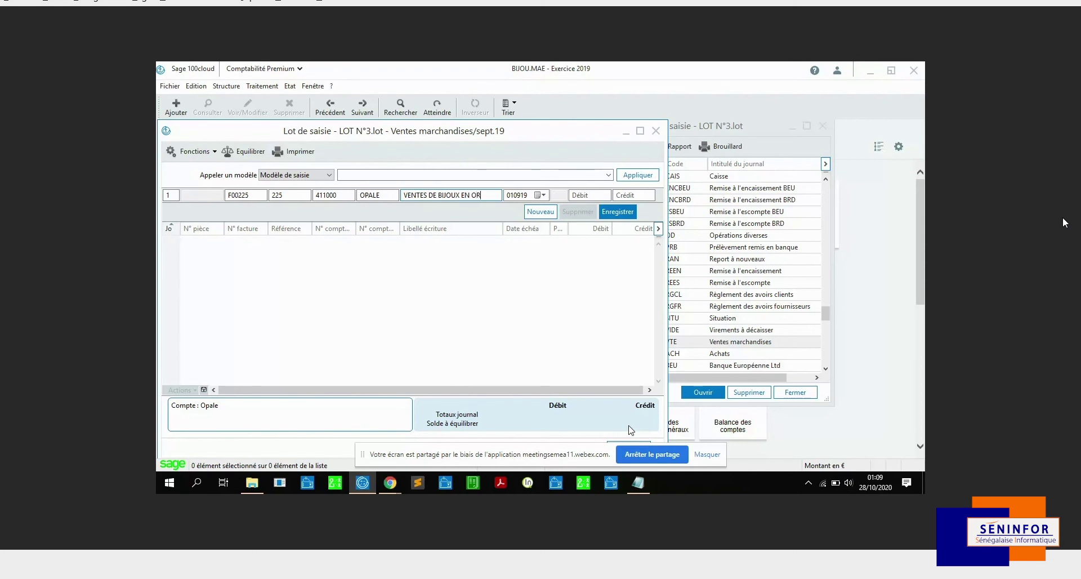
key(Tab)
key(Tab)
text(5000)
key(Return)
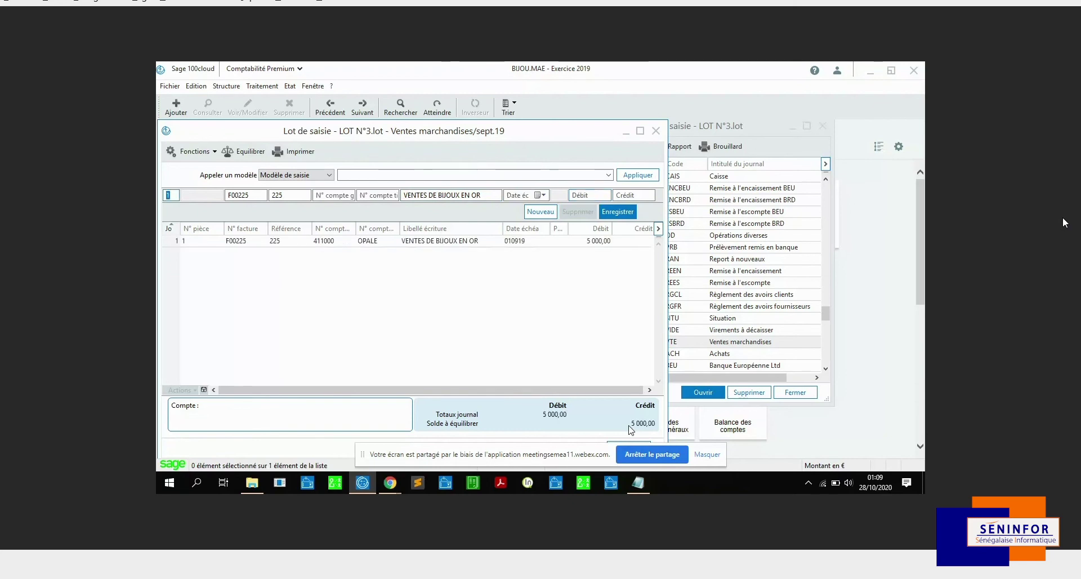
- Add the balancing line on general account 707500 (Vente particulière d'or) with a credit of 5000 and record it
key(Tab)
key(Tab)
key(Tab)
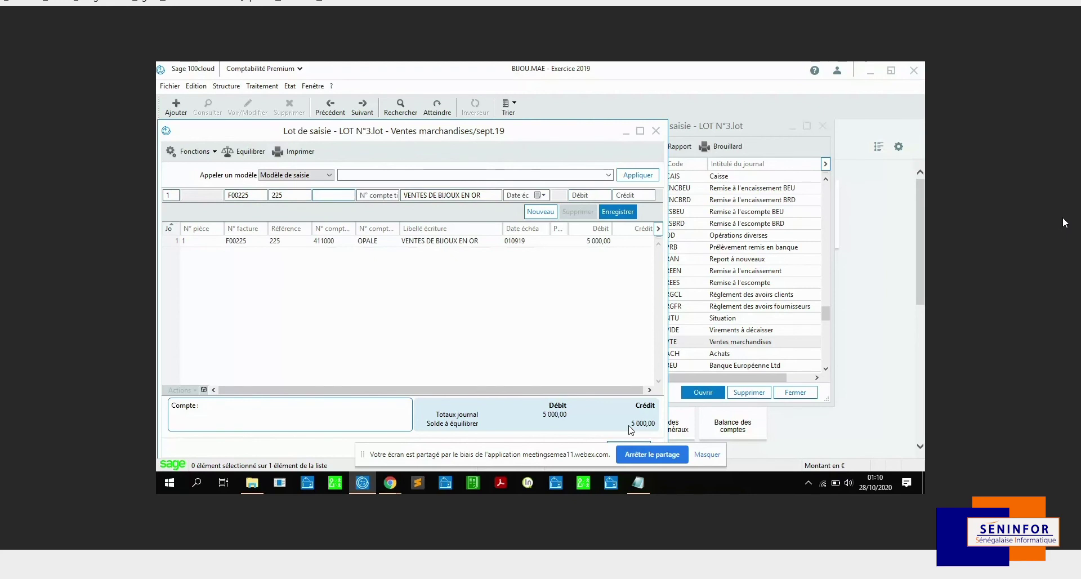
text(701)
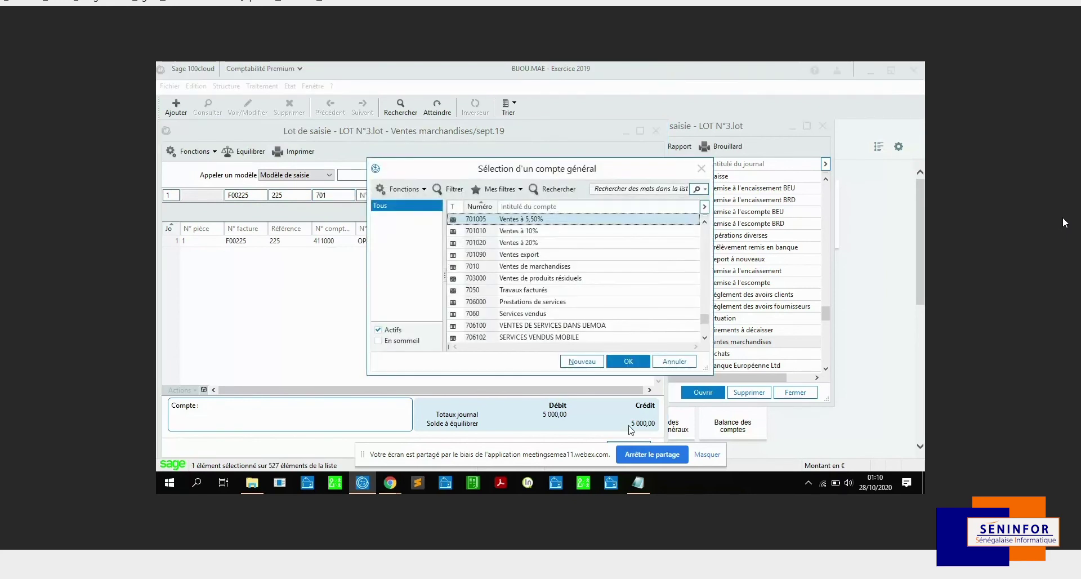
key(Down)
key(Down)
key(Down)
key(Down)
key(Down)
key(Down)
key(Down)
key(Down)
key(Down)
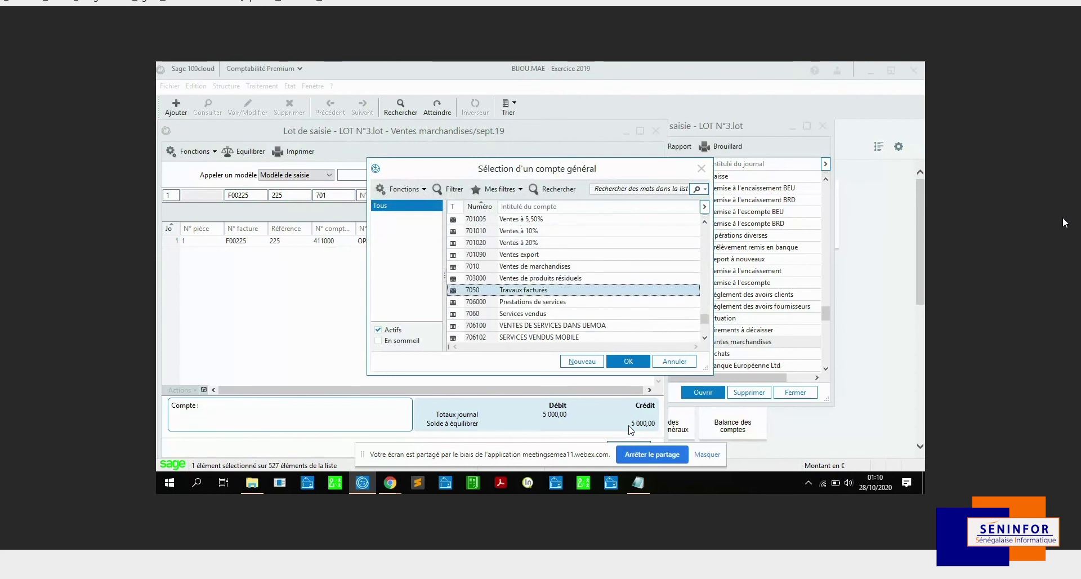
key(Down)
key(Down)
key(Down)
key(Down)
key(Down)
key(Down)
key(Down)
key(Down)
key(Down)
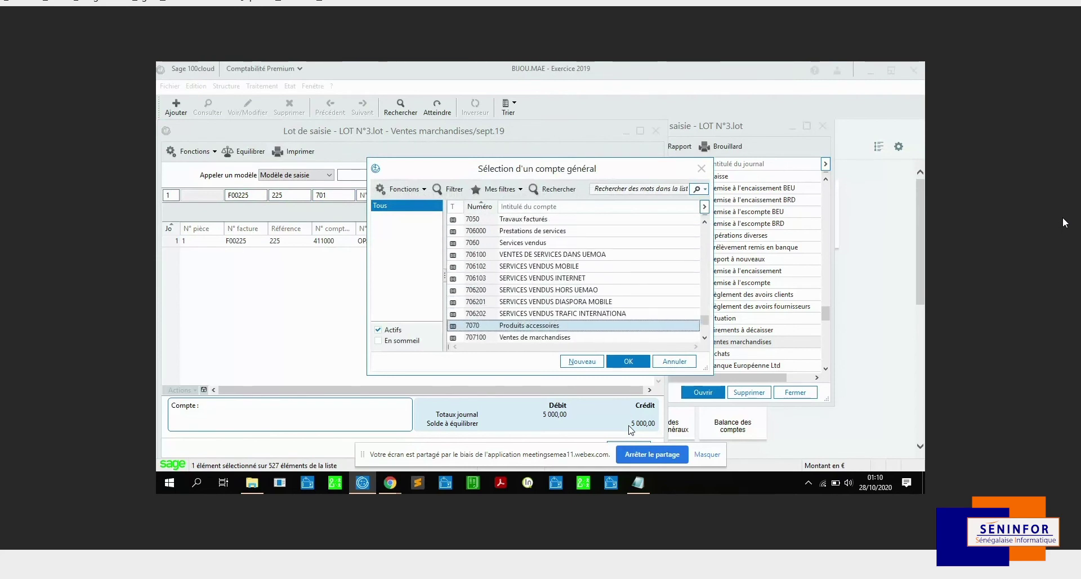
key(Down)
key(Down)
key(Down)
key(Down)
key(Down)
key(Down)
key(Down)
key(Down)
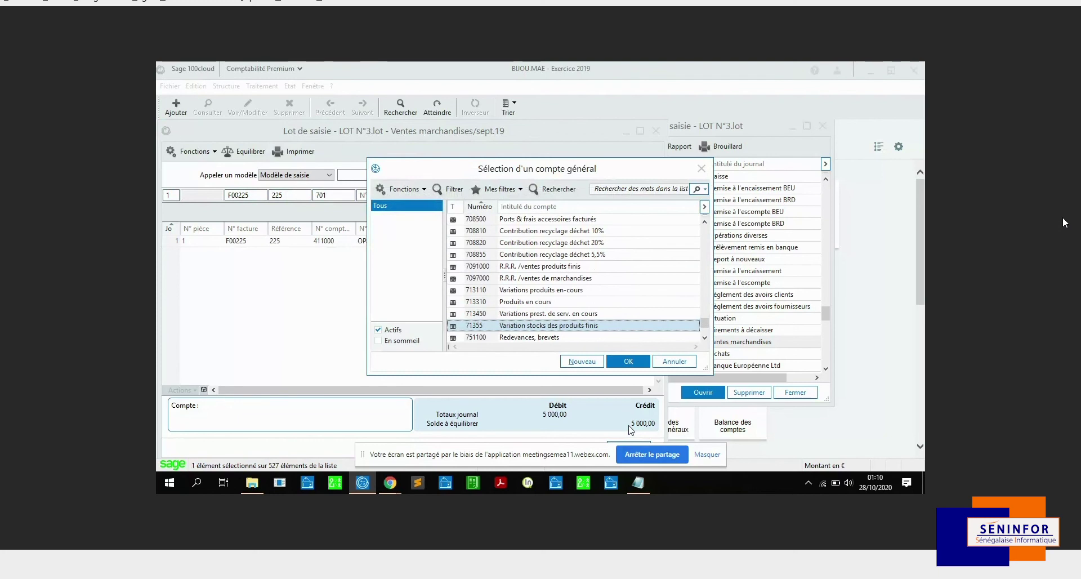
key(Up)
key(Up)
key(Up)
key(Up)
key(Up)
key(Up)
key(Up)
key(Up)
key(Up)
key(Up)
key(Up)
key(Up)
key(Up)
key(Up)
key(Up)
key(Up)
key(Up)
key(Up)
key(Up)
key(Up)
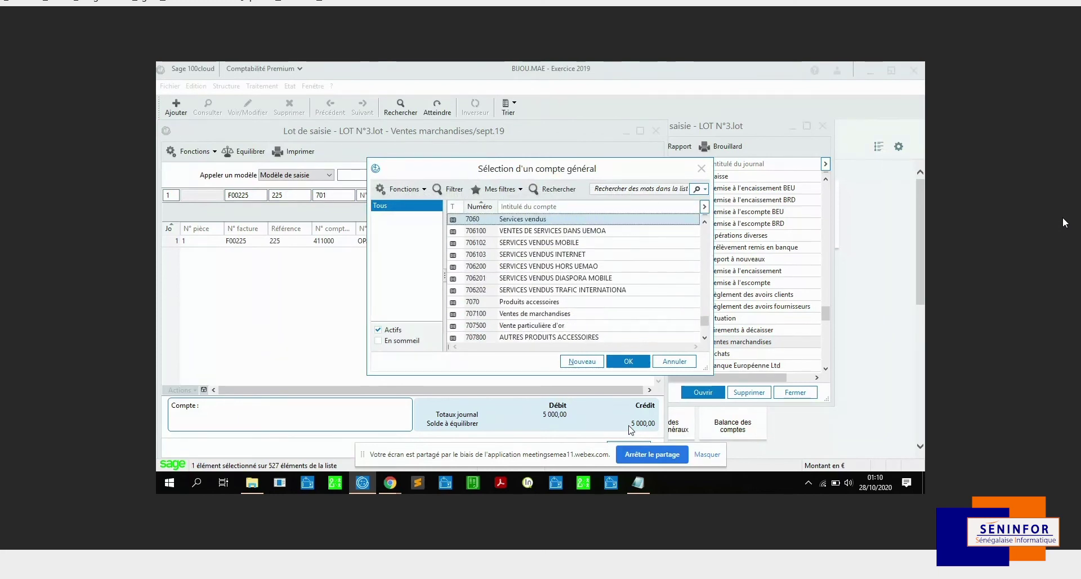
key(Up)
key(Down)
key(Down)
key(Down)
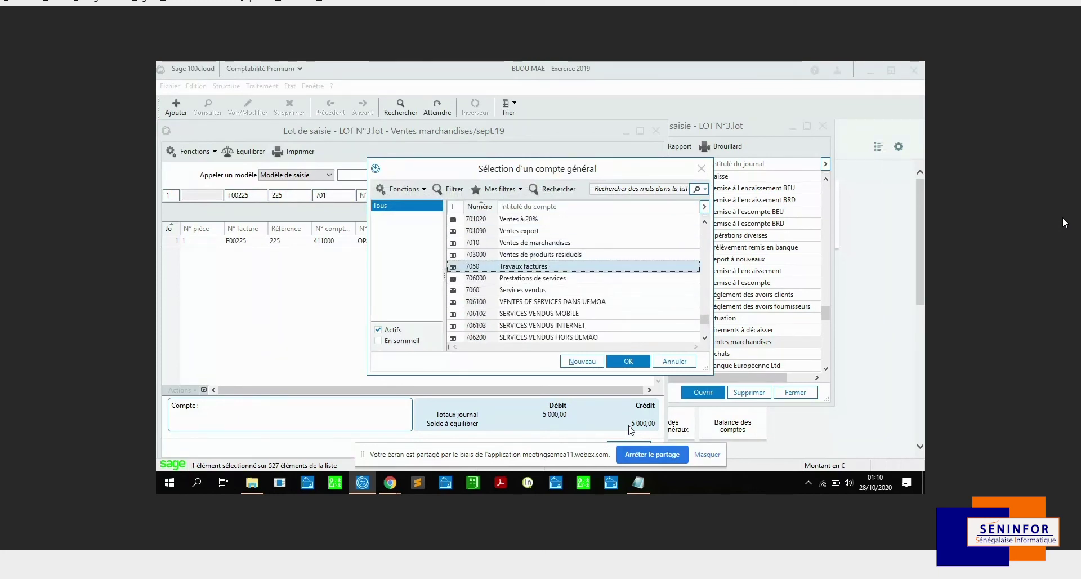
key(Up)
key(Up)
key(Up)
key(Up)
key(Up)
key(Up)
key(Up)
key(Up)
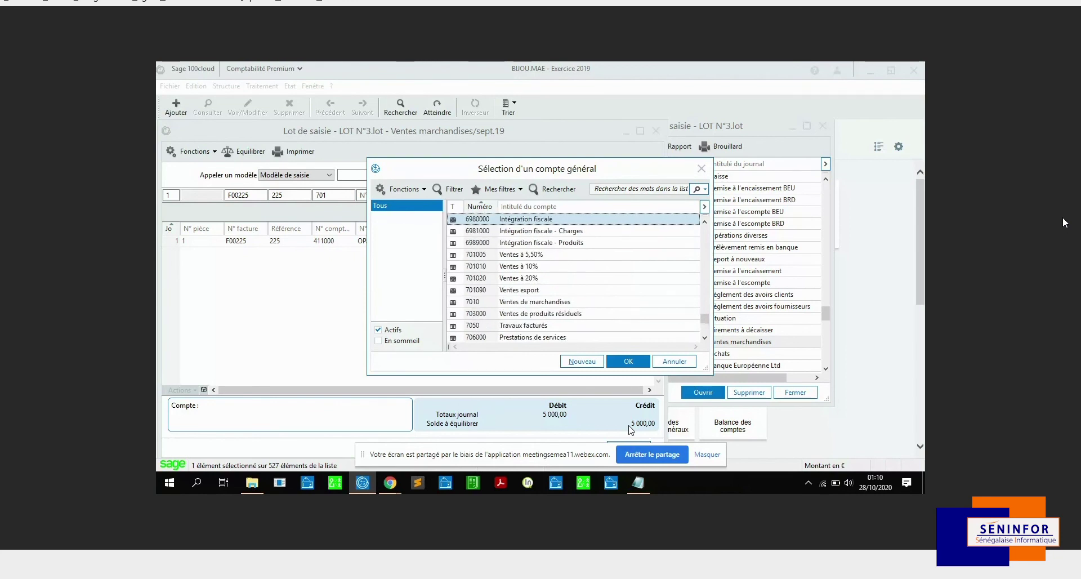
key(Up)
key(Up)
key(Up)
key(Down)
key(Down)
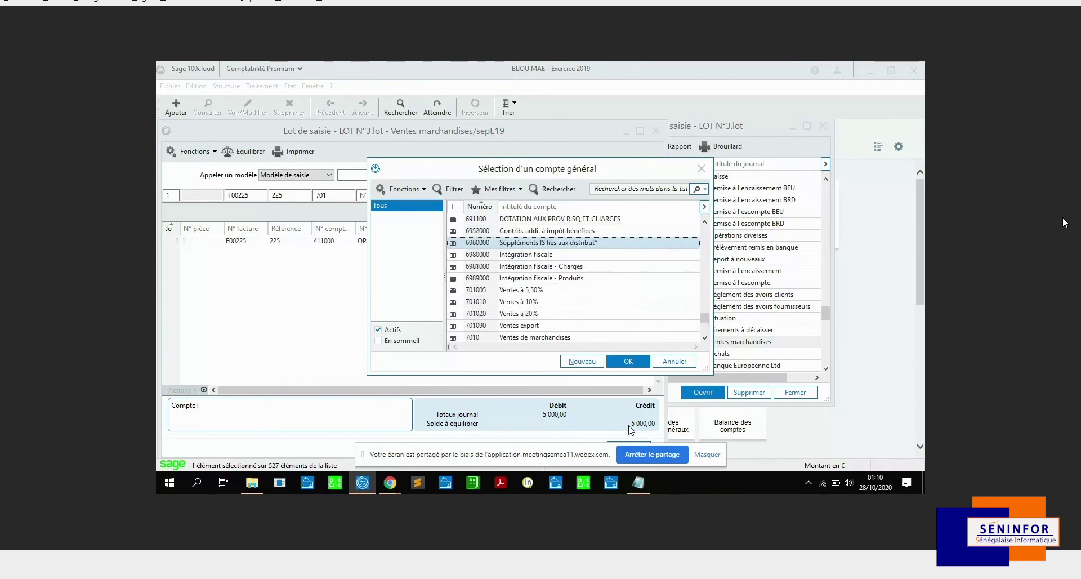
key(Down)
key(Down)
key(Down)
key(Down)
key(Down)
key(Down)
key(Down)
key(Down)
key(Down)
key(Down)
key(Down)
key(Down)
key(Down)
key(Down)
key(Down)
key(Down)
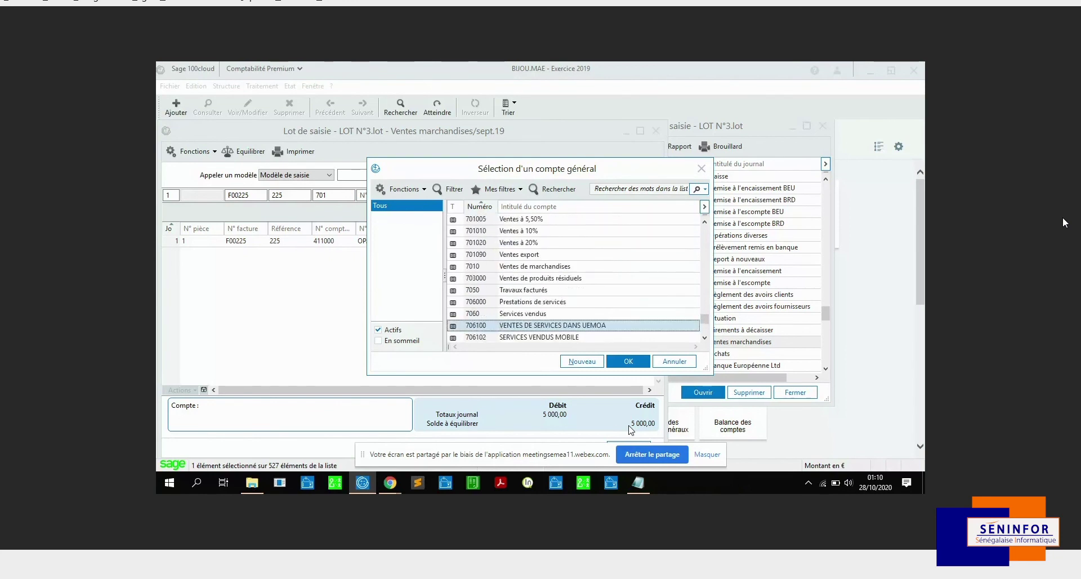
key(Down)
key(Down)
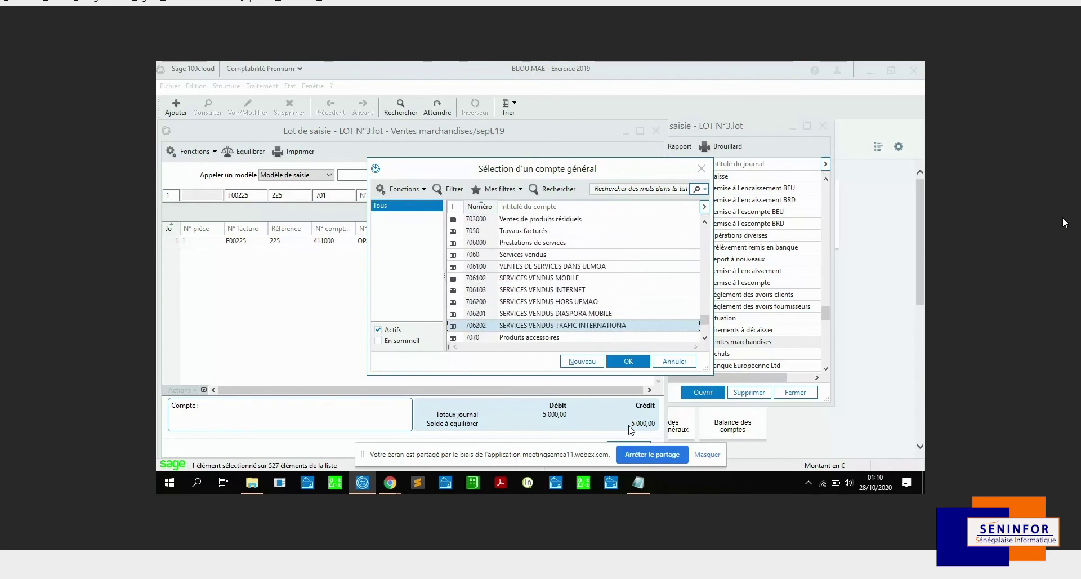
key(Down)
key(Down)
key(Down)
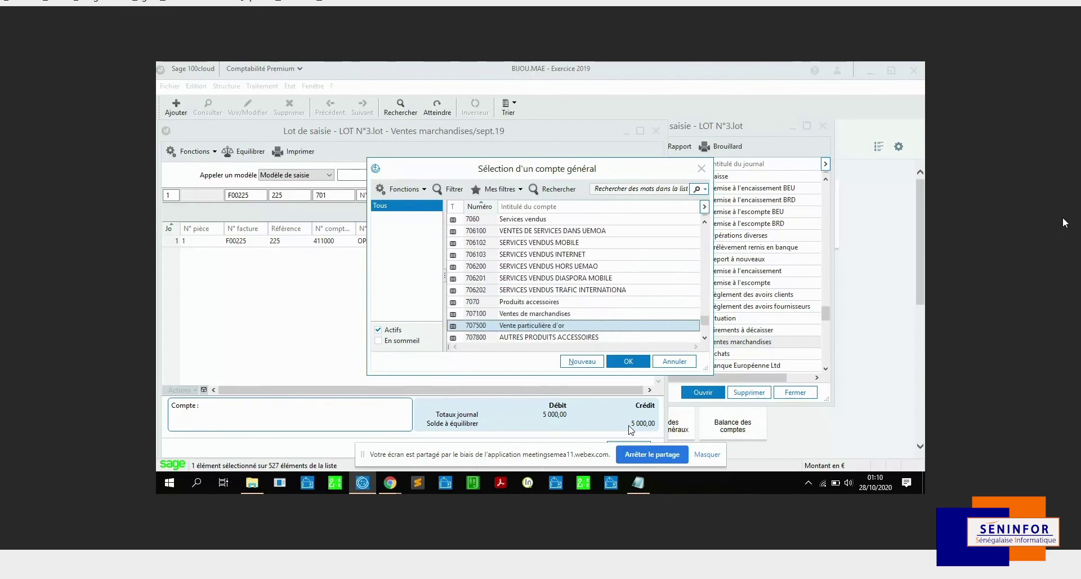
key(Return)
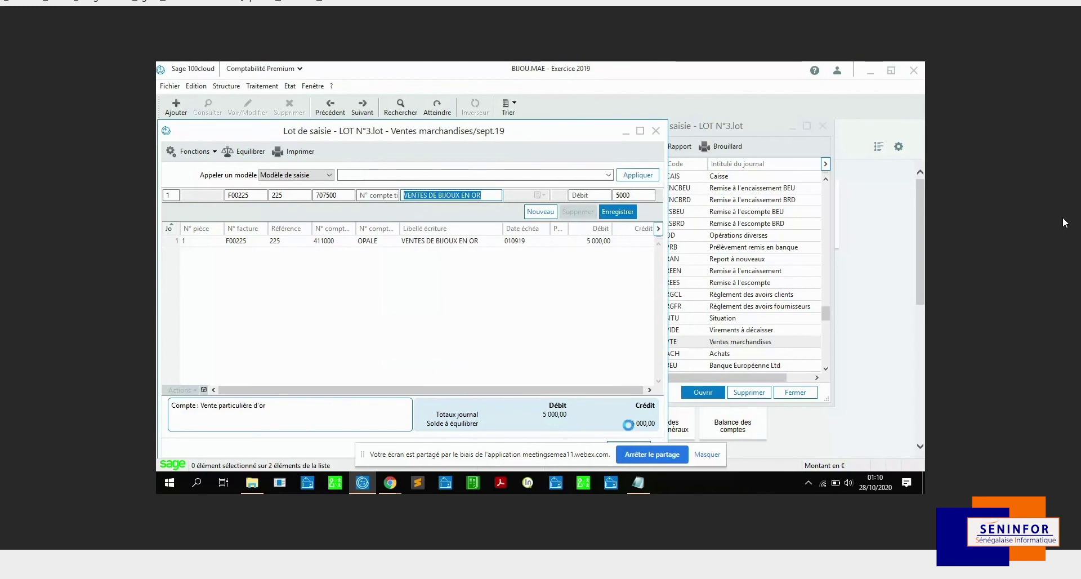
key(Return)
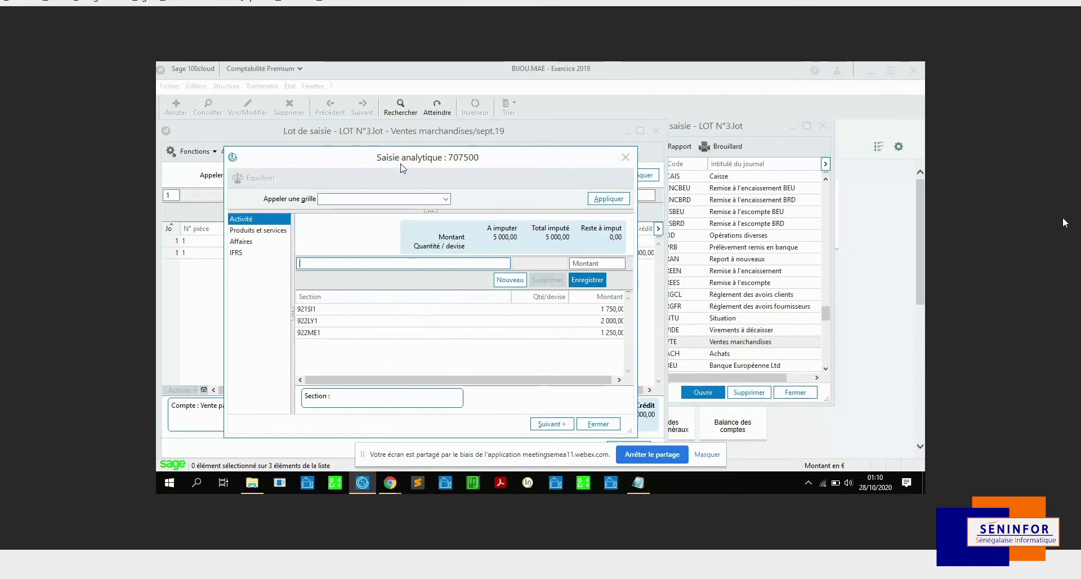
- Delete the Activité sections 921SI1, 922LY1 and 922ME1 from the analytical entry for account 707500 and close it
drag(401, 164, 416, 153)
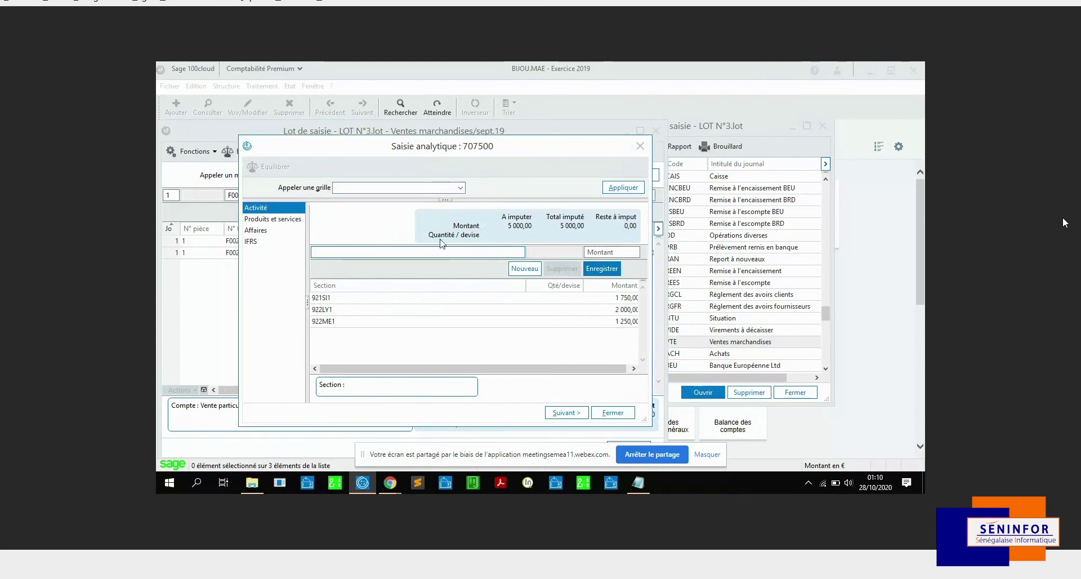
click(447, 299)
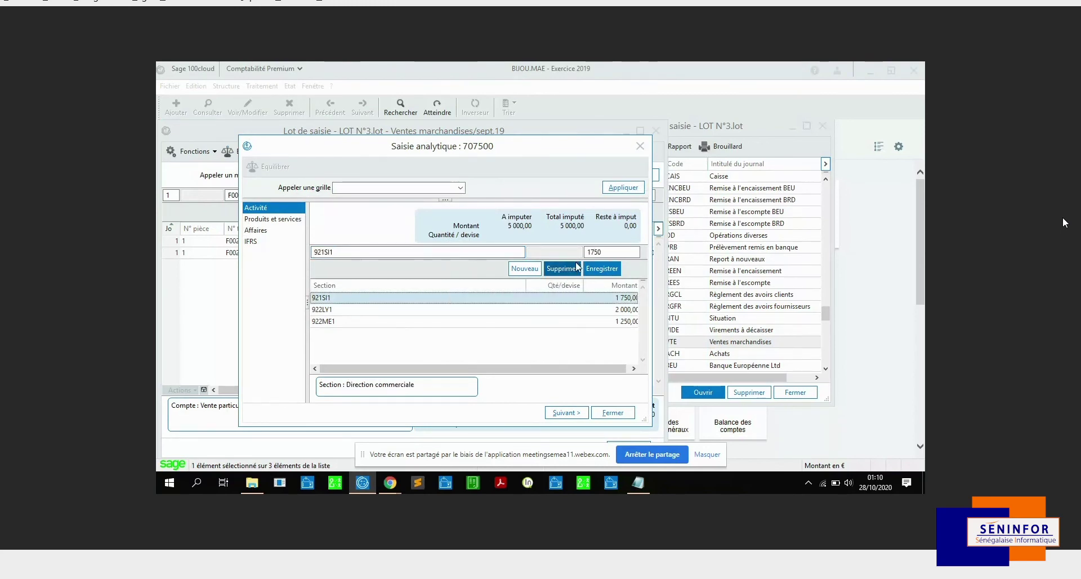
click(562, 269)
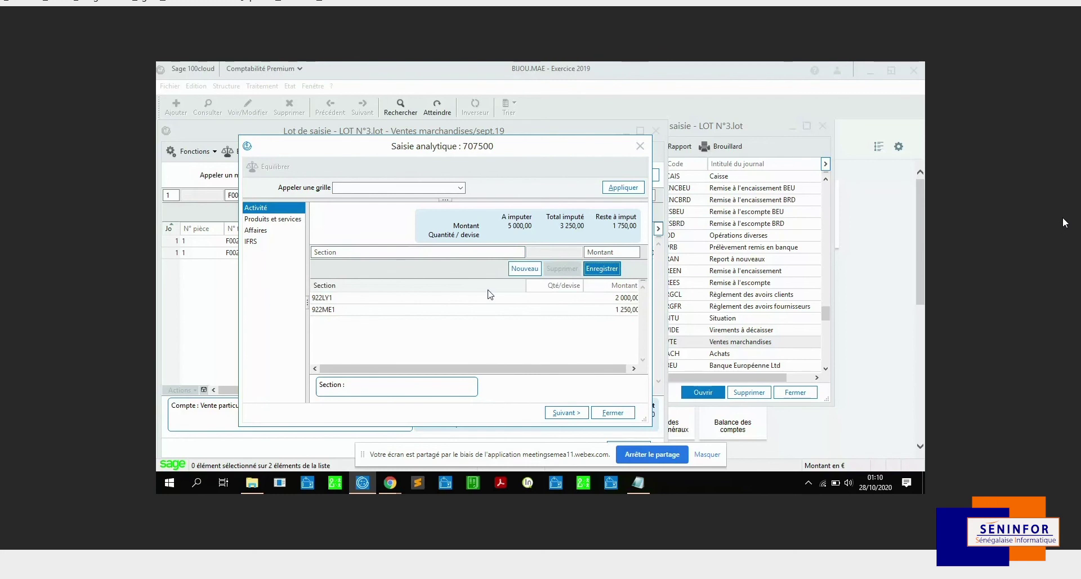
click(493, 298)
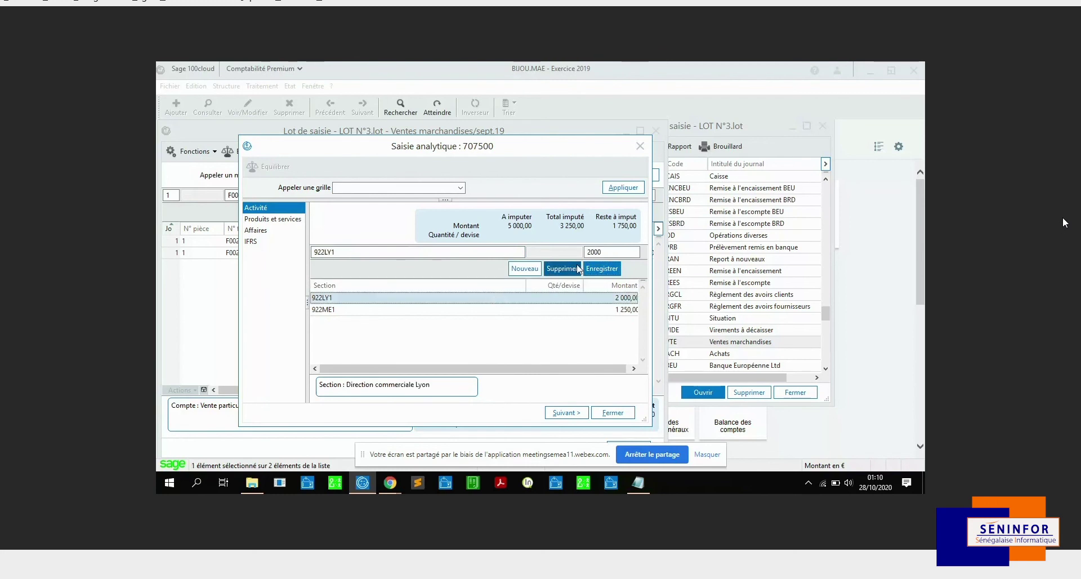
click(580, 267)
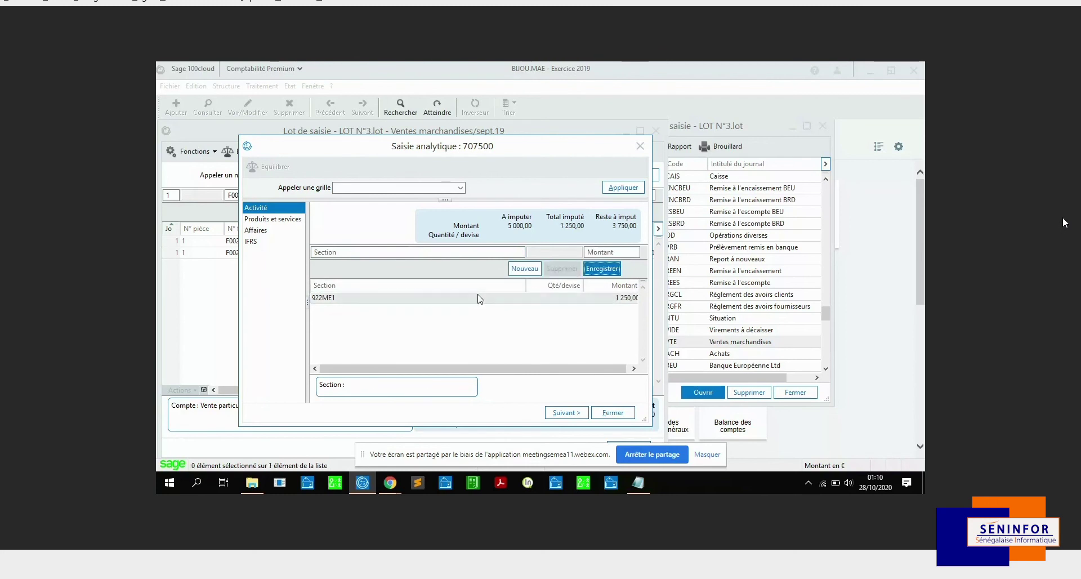
click(479, 298)
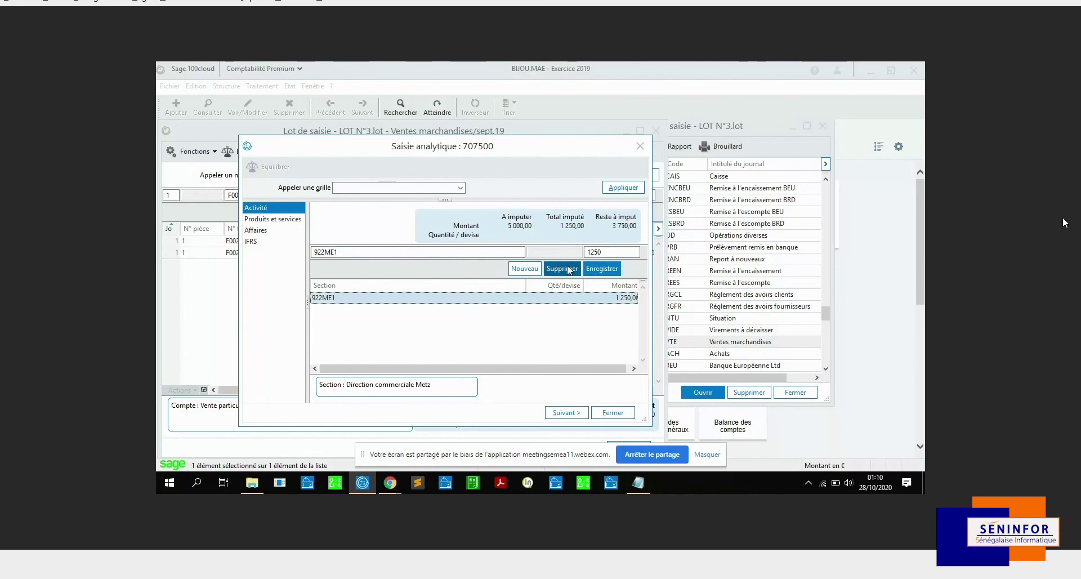
click(569, 269)
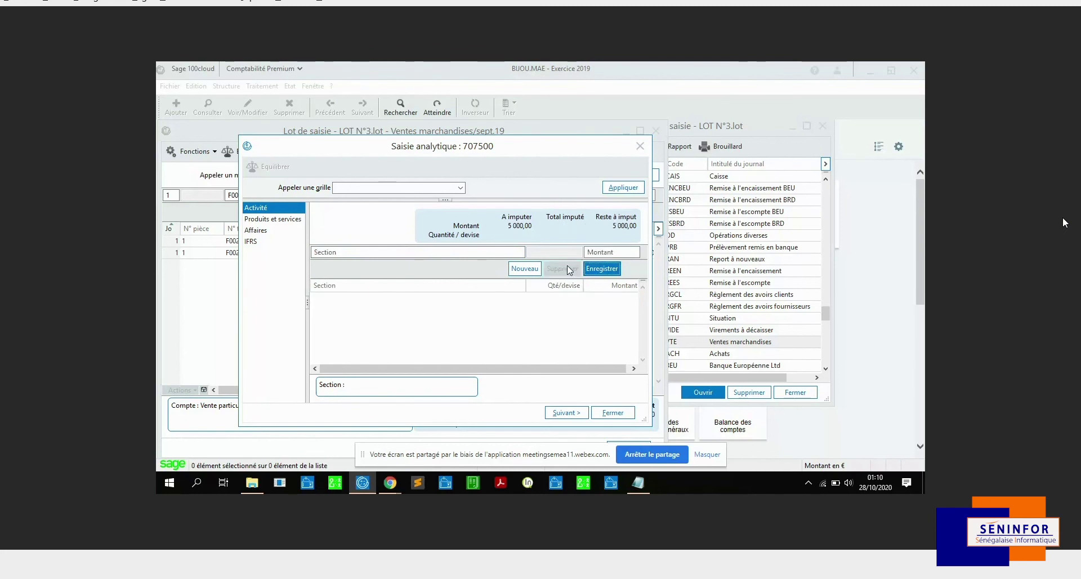
click(613, 412)
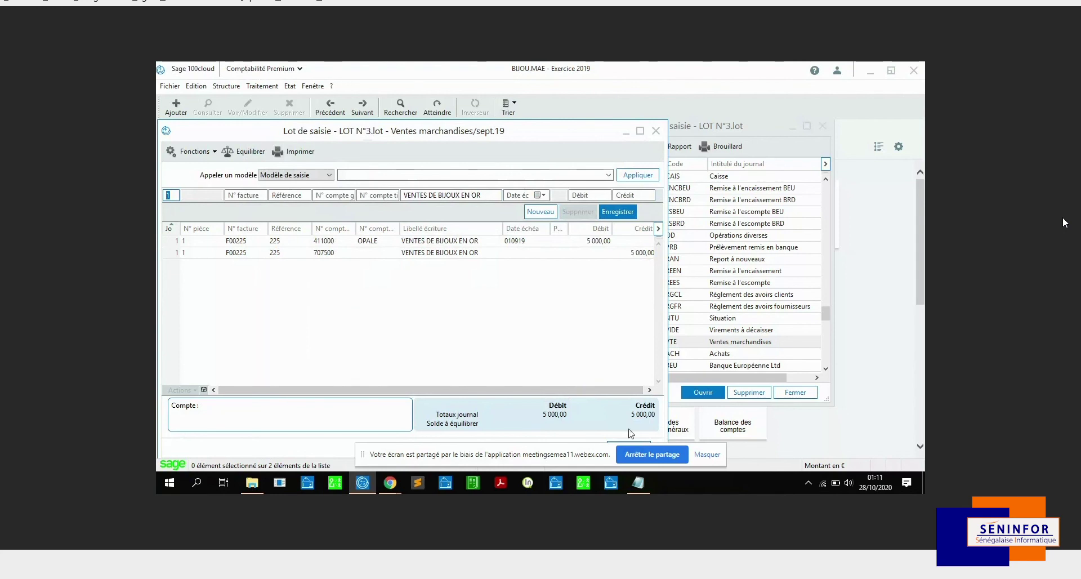
- Close the batch's sales journal and check the list of open journals for a September 2019 VTE journal
click(654, 131)
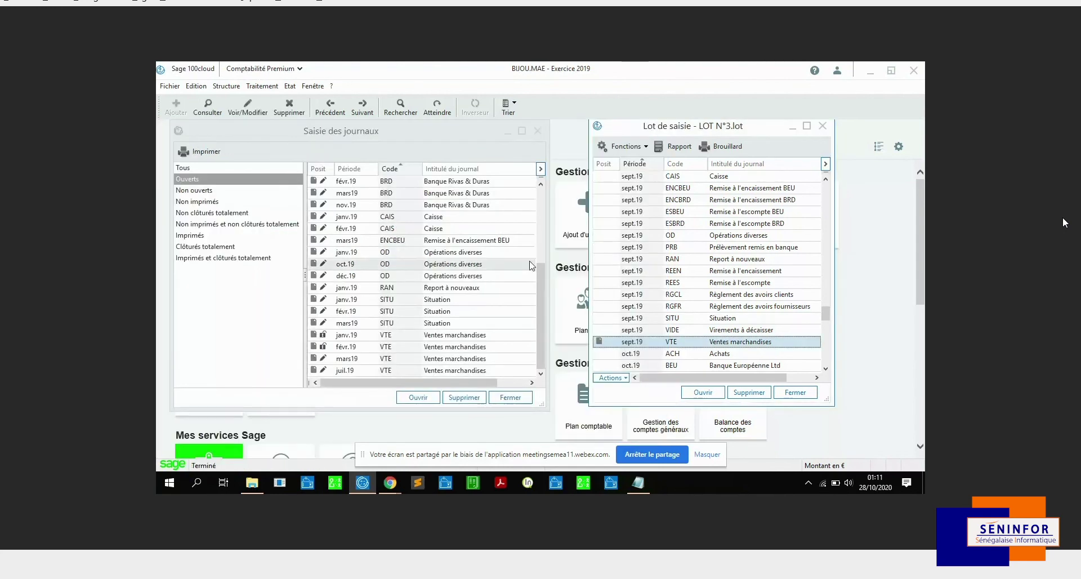
drag(541, 280, 541, 321)
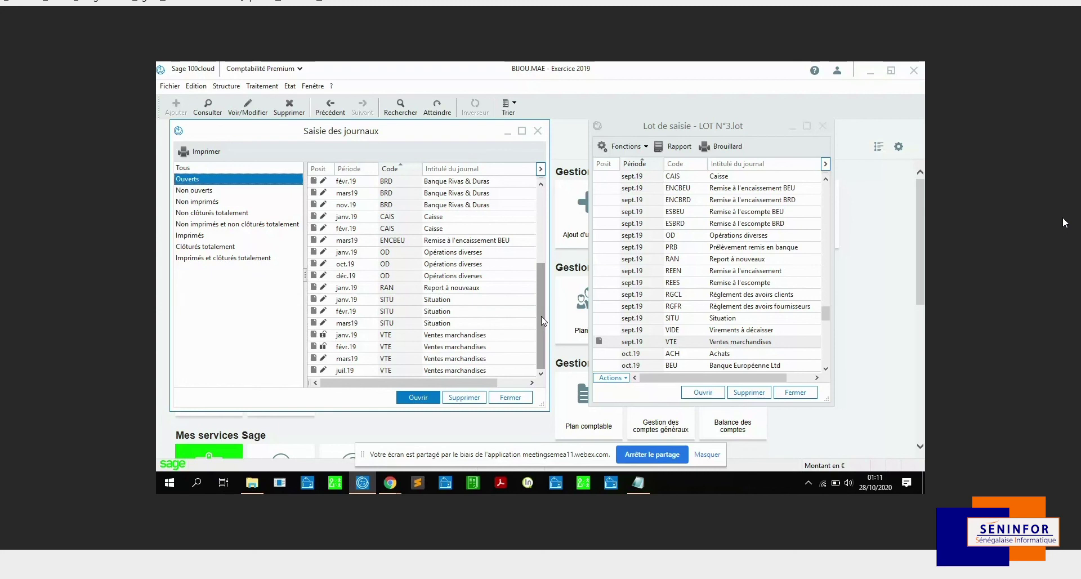
- Start the accounting update for the September 2019 Ventes marchandises (VTE) journal of the LOT N°3 batch
click(686, 272)
click(663, 341)
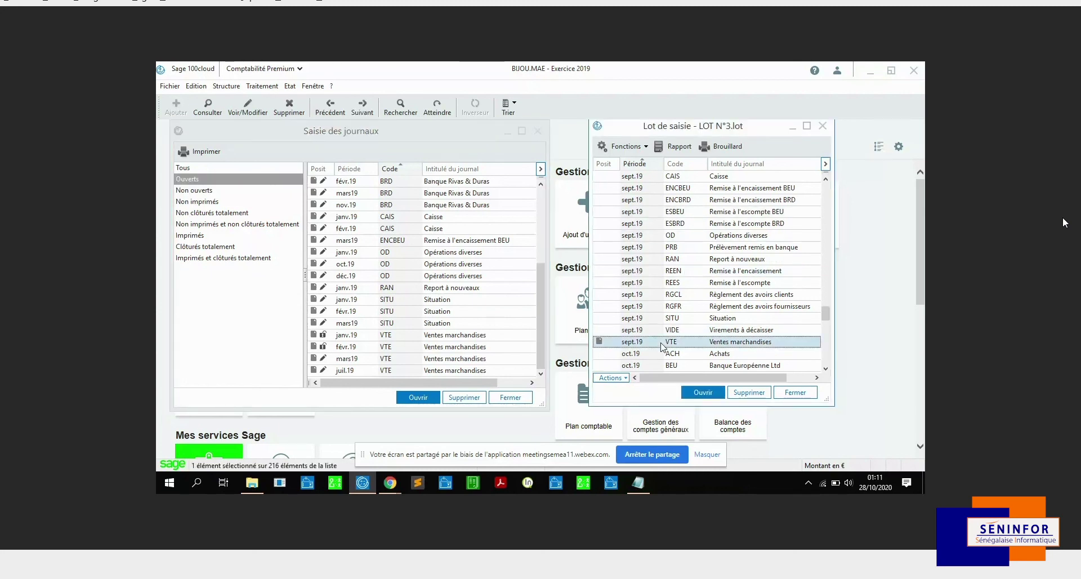
click(626, 379)
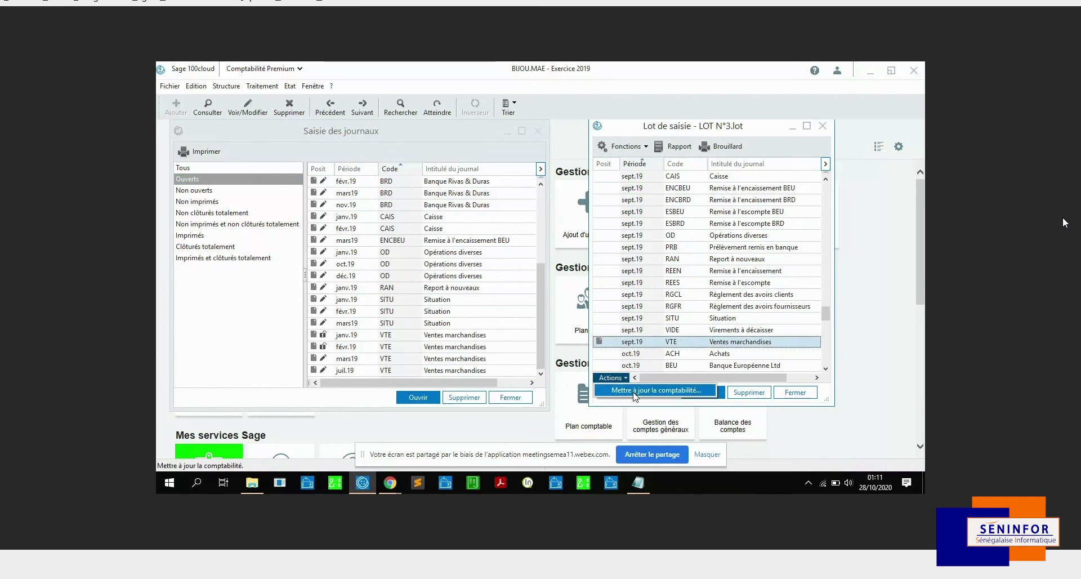
click(635, 390)
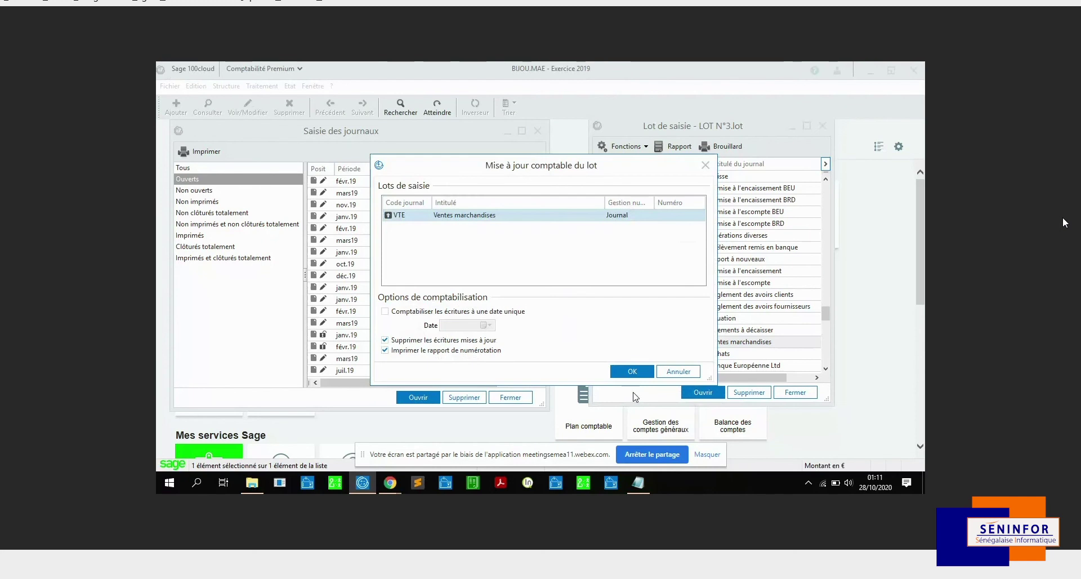
click(413, 313)
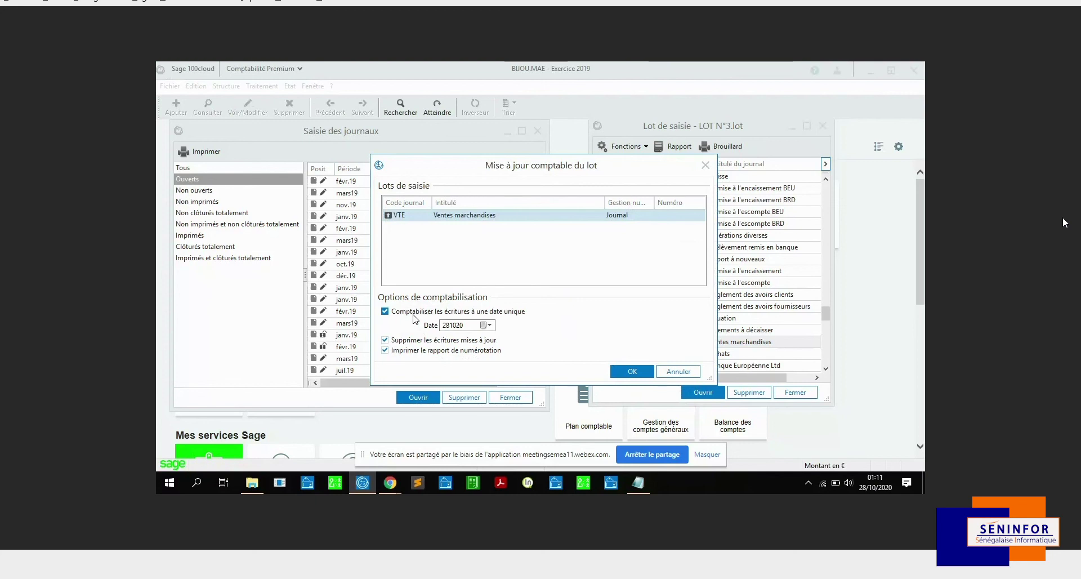
click(414, 319)
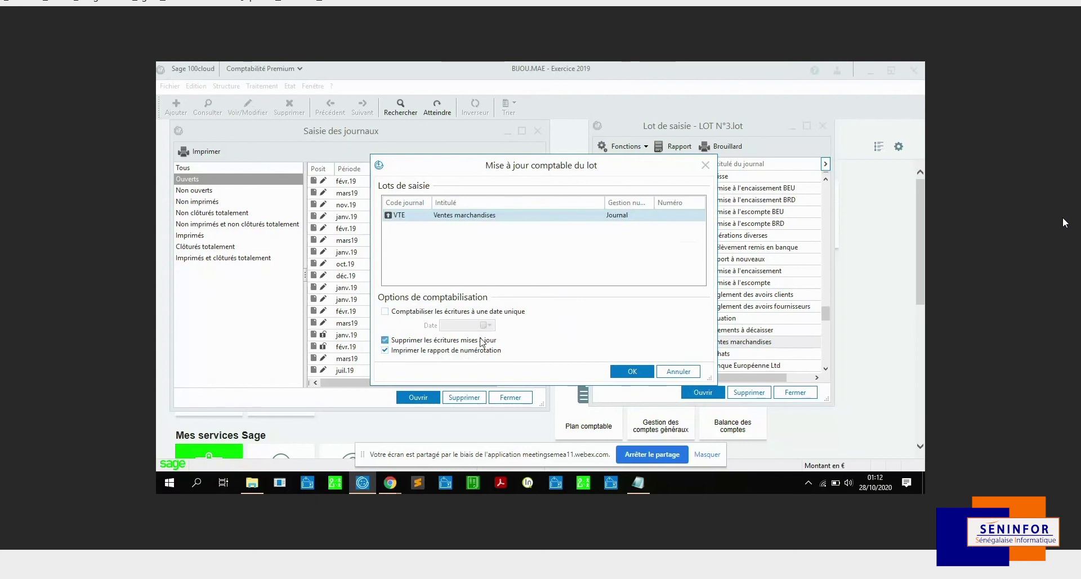
click(409, 316)
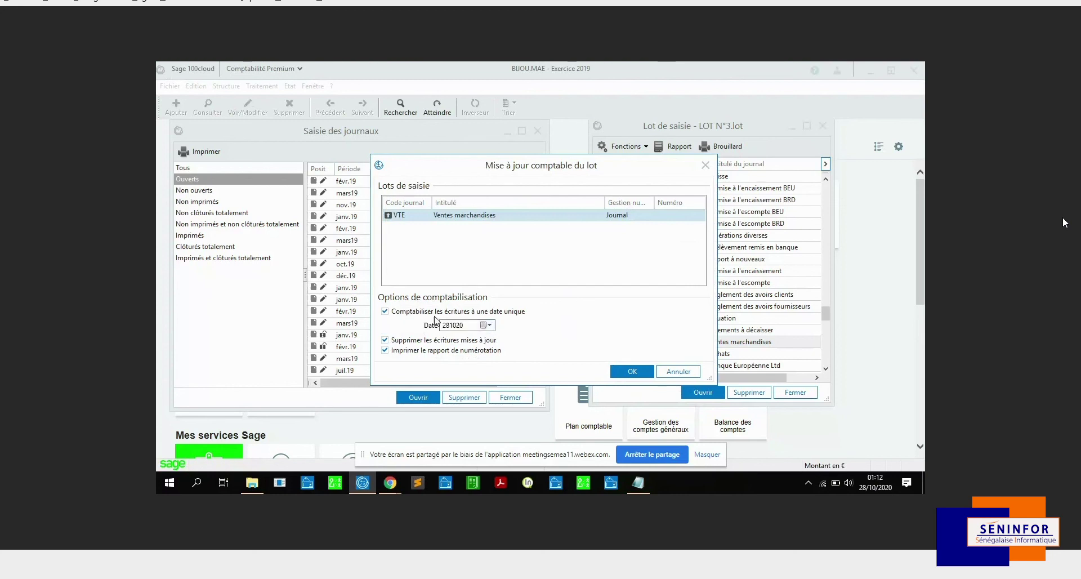
click(409, 316)
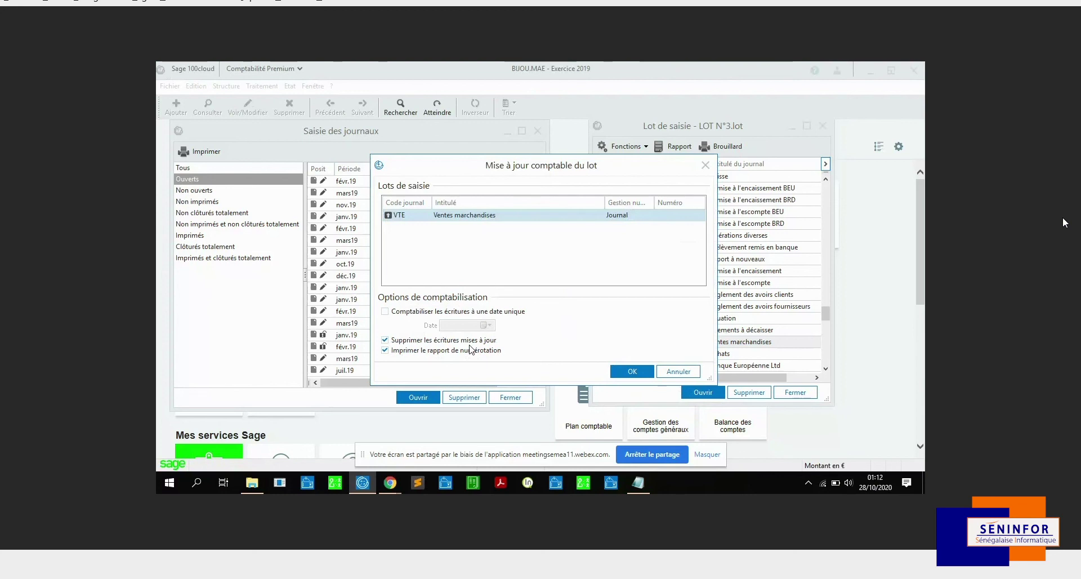
- Disable printing of the numbering report and run the accounting update, keeping deletion of the updated entries enabled
click(401, 351)
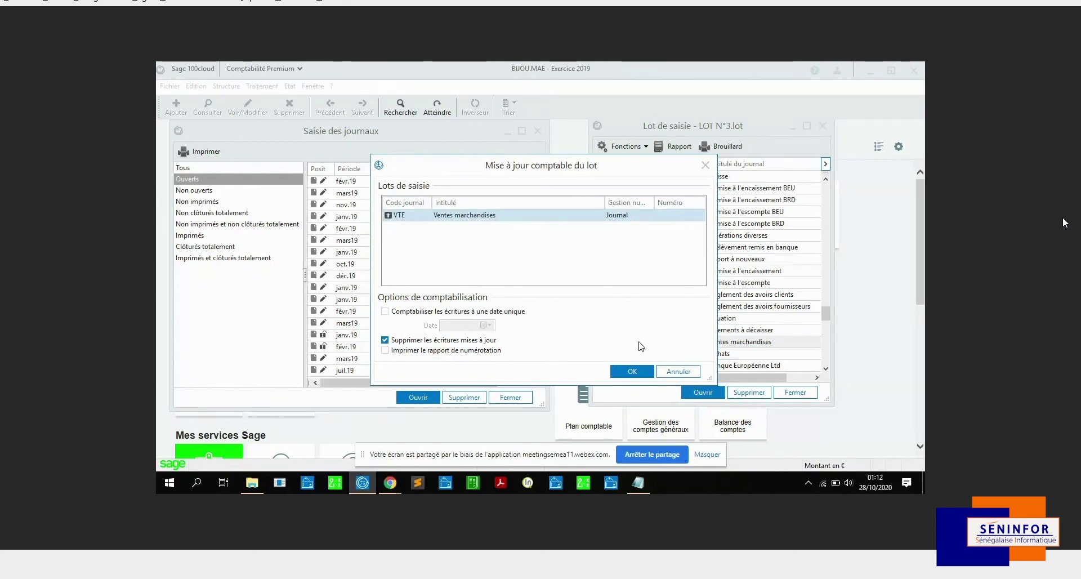
click(632, 371)
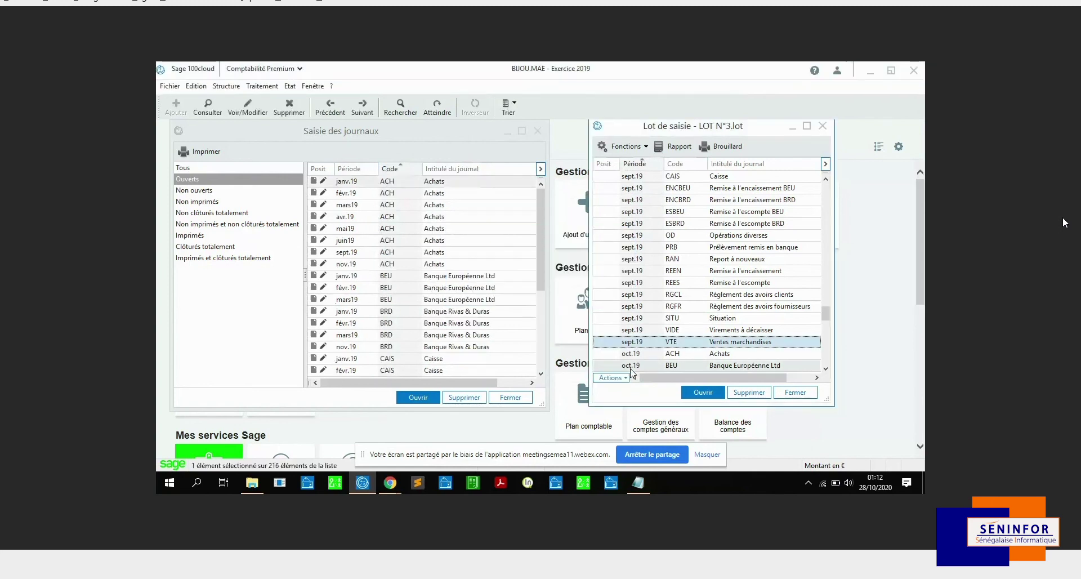
- Open the September 2019 Ventes marchandises journal from the open journals, review its posted lines and close it
drag(539, 278, 544, 376)
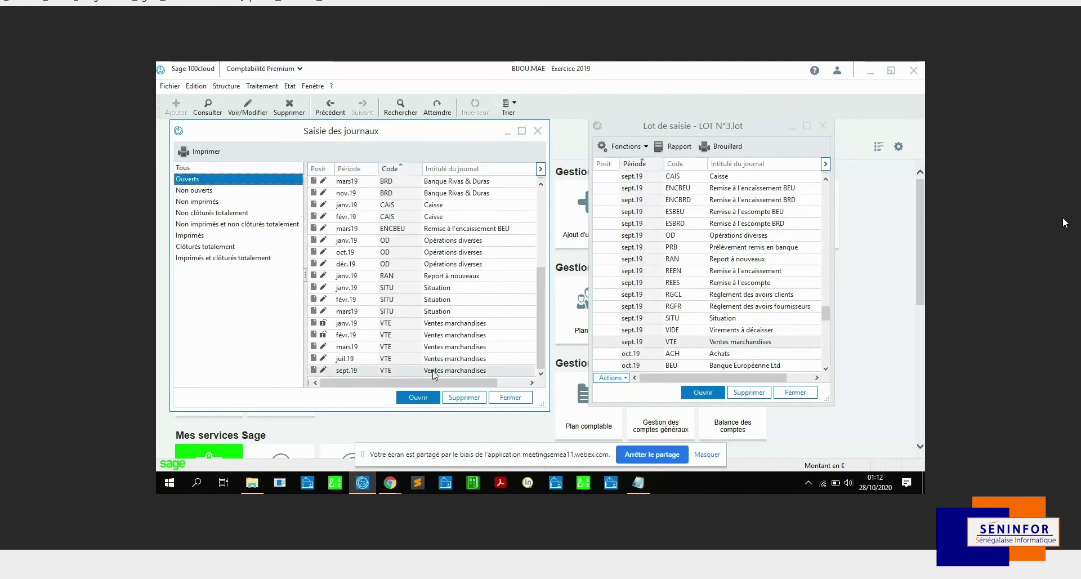
double_click(433, 370)
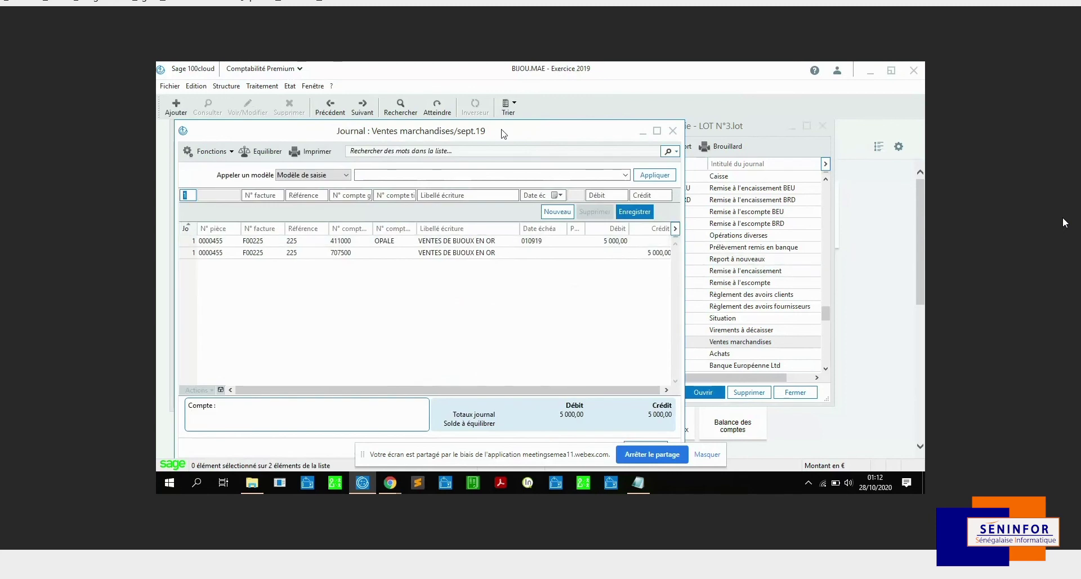
drag(503, 132, 497, 122)
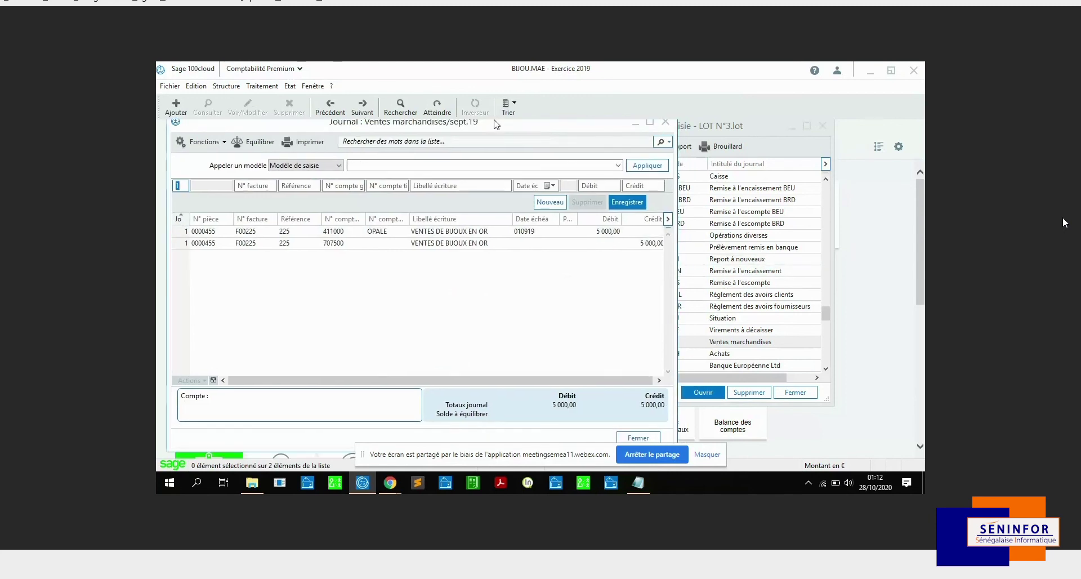
click(639, 437)
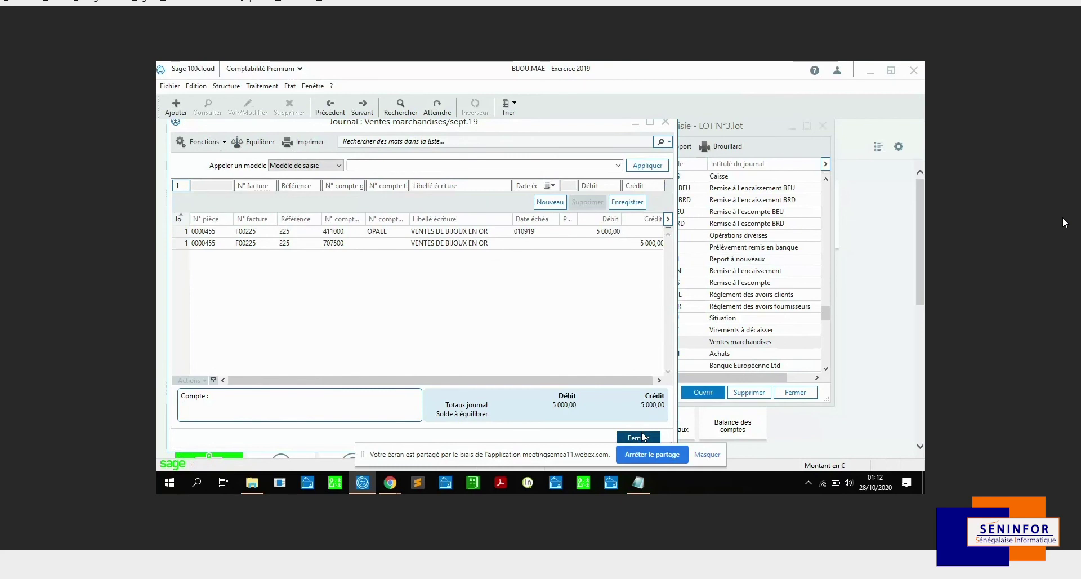
click(641, 437)
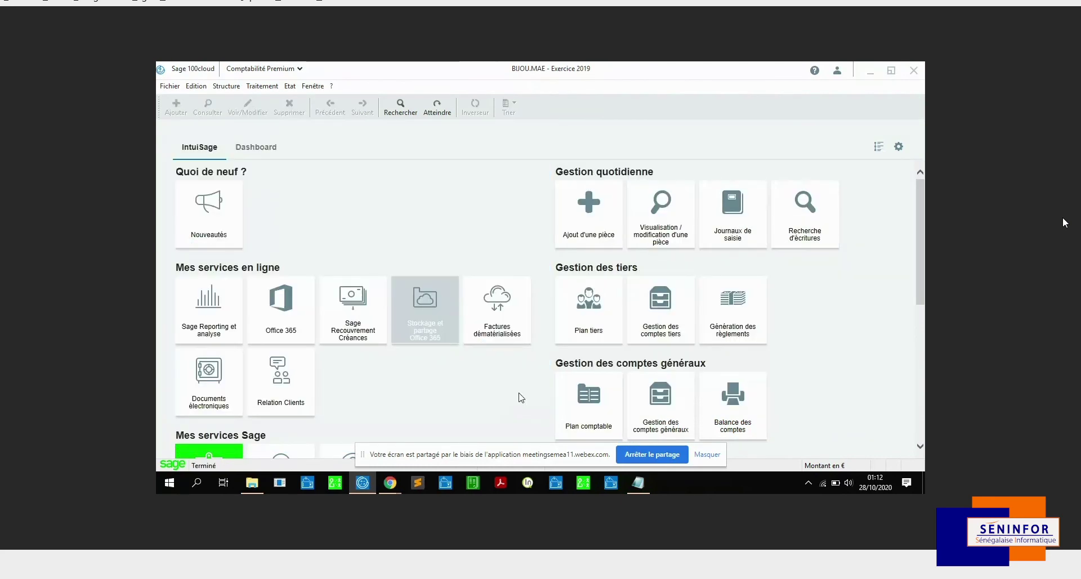